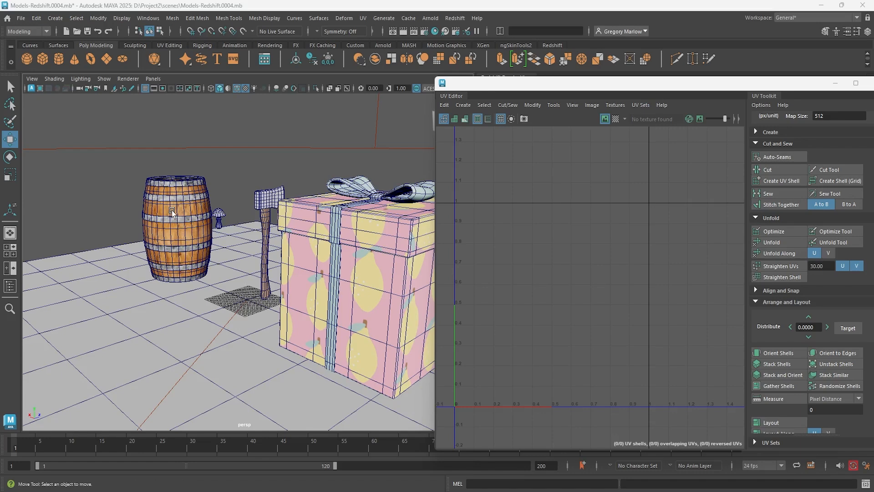
# Step: Export a UV snapshot of the wooden barrel as a 2048 × 2048 PNG to D:\Project2\images\Barrel
pyautogui.click(171, 209)
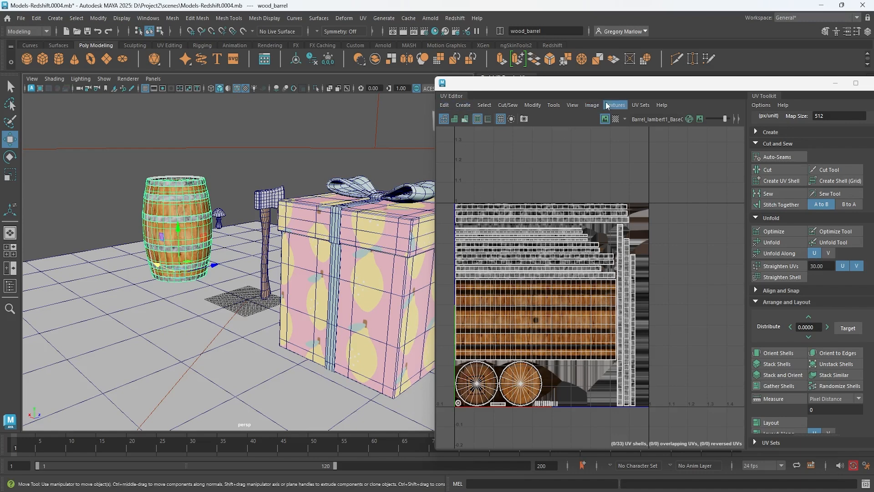
pyautogui.click(591, 105)
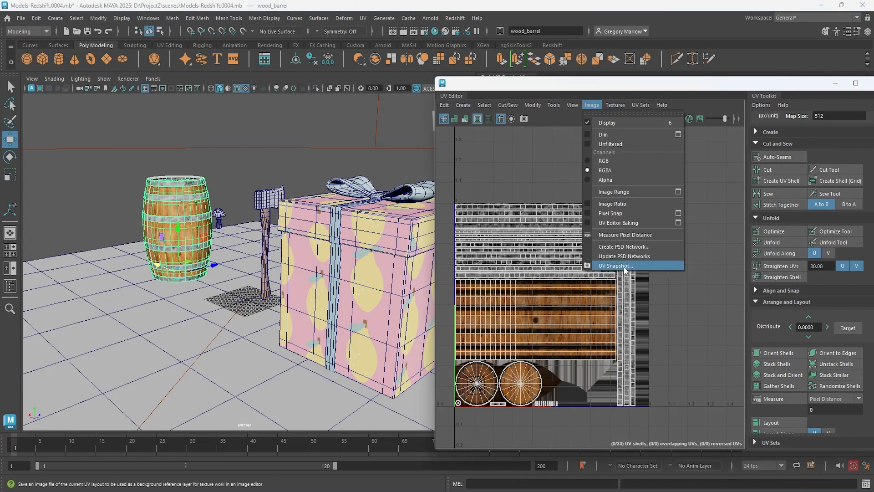
pyautogui.click(615, 265)
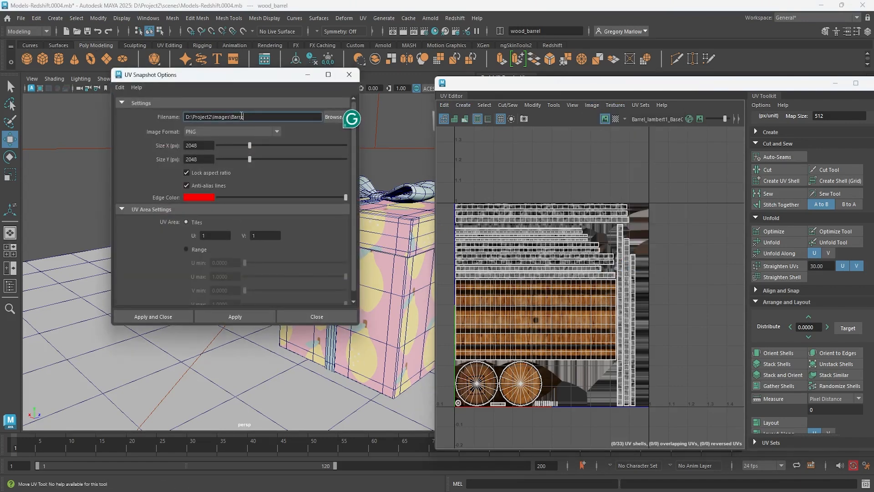
pyautogui.click(153, 316)
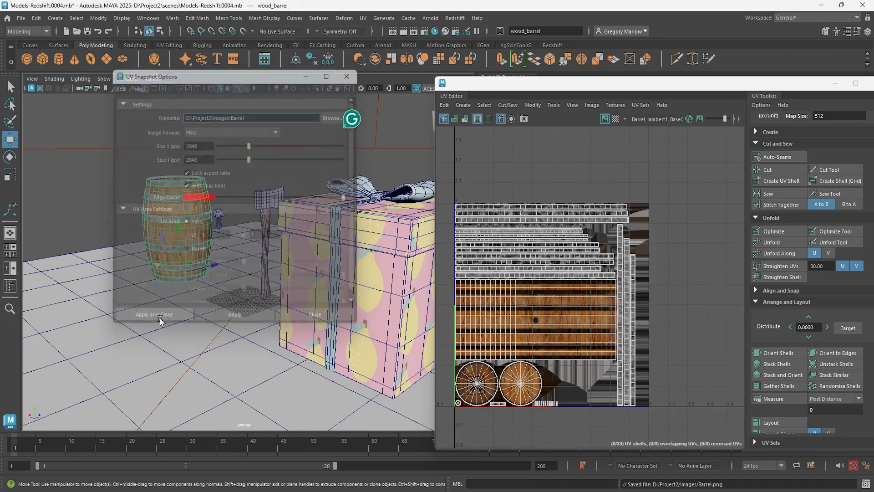
# Step: Open Barrel.png from the Project2 images folder in Photopea in the browser
pyautogui.moveTo(417, 489)
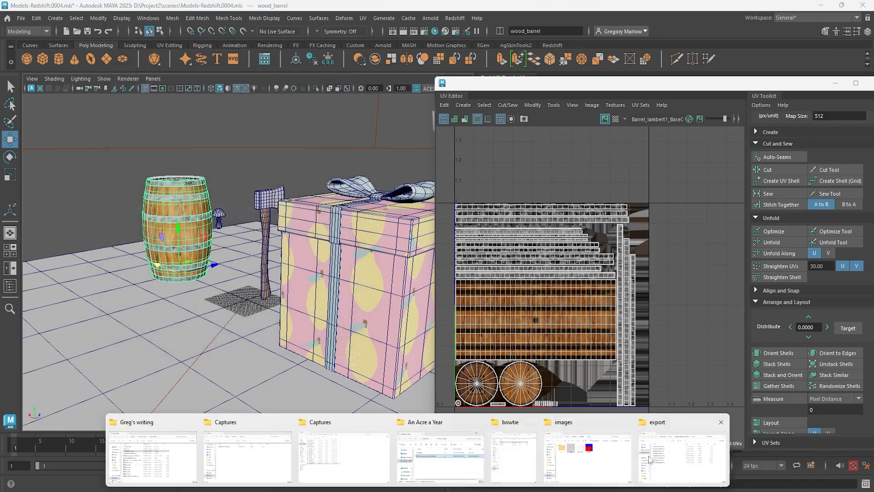
pyautogui.click(592, 468)
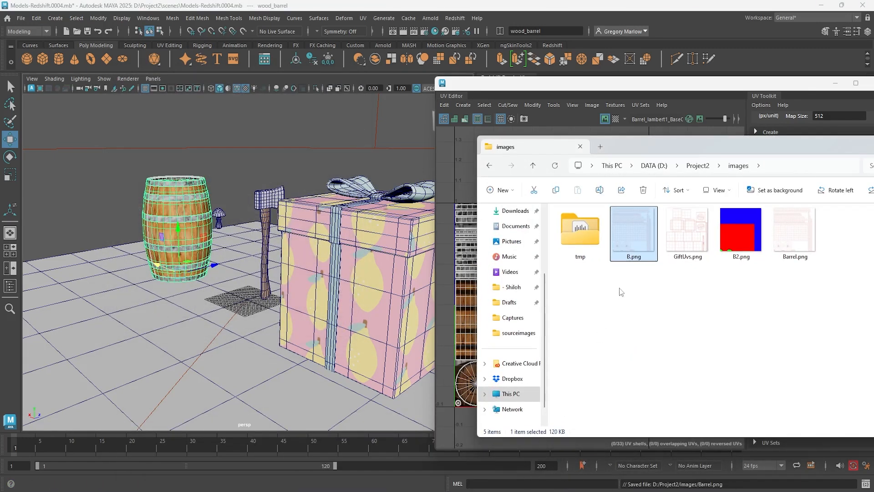
pyautogui.click(787, 248)
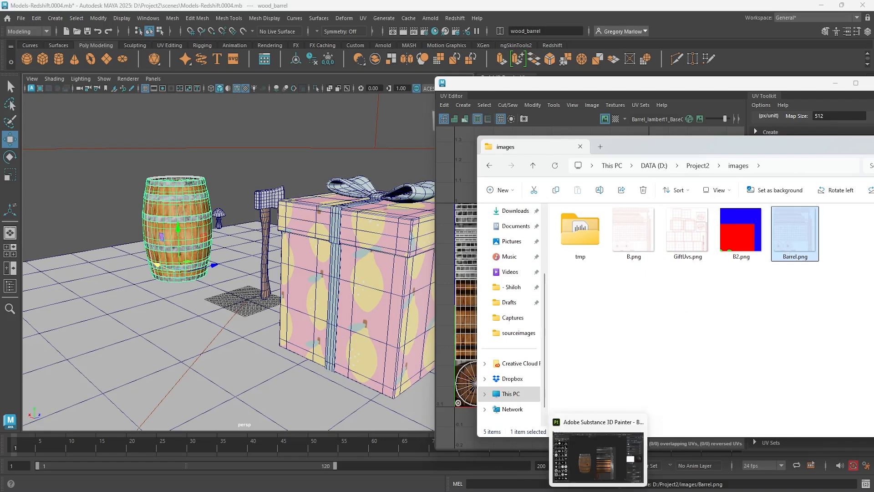
pyautogui.moveTo(518, 489)
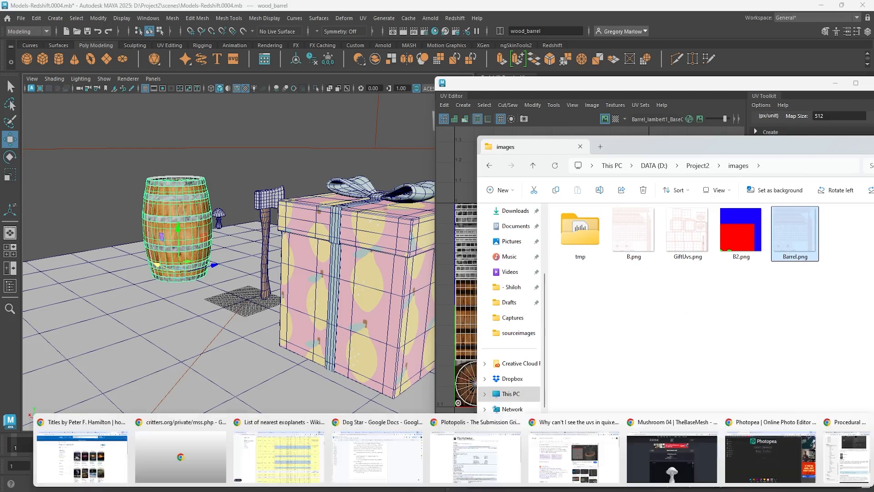
pyautogui.click(768, 457)
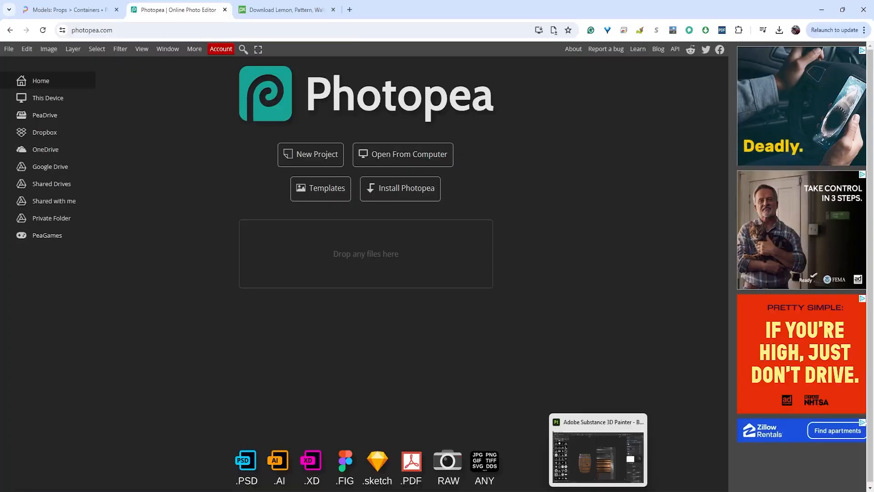
pyautogui.moveTo(465, 489)
pyautogui.click(586, 457)
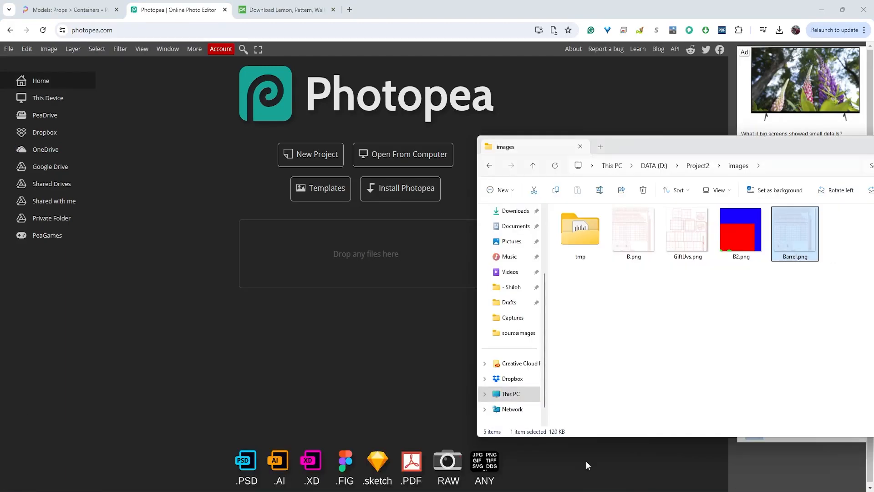
pyautogui.moveTo(797, 241); pyautogui.dragTo(282, 353)
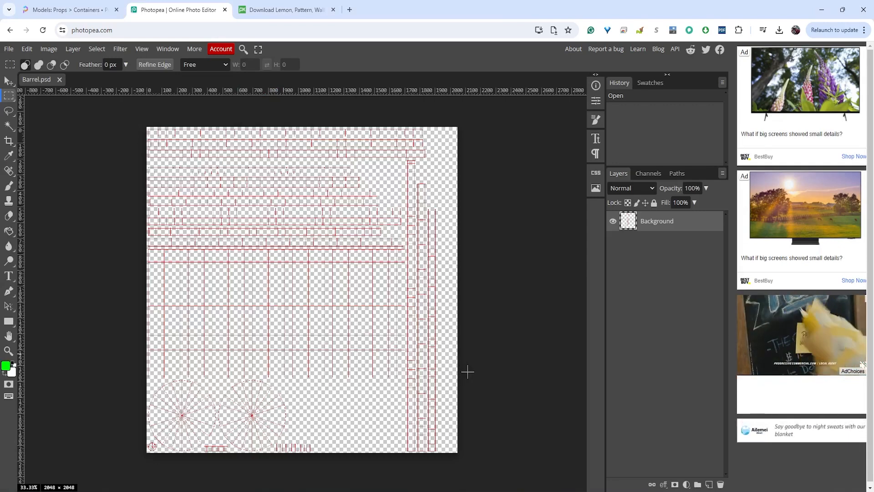
# Step: Add a layer and fill a rectangle covering the large stave shells and round end shells with green (00ff00)
pyautogui.click(708, 484)
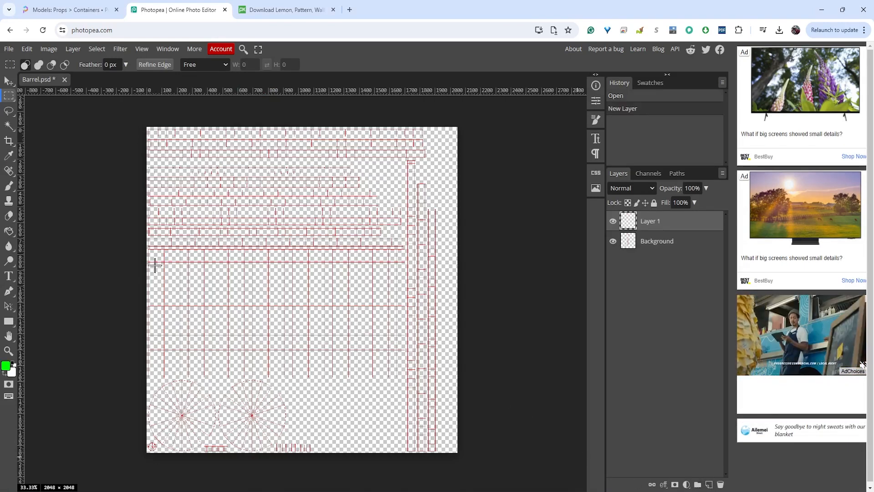
pyautogui.moveTo(145, 246); pyautogui.dragTo(406, 466)
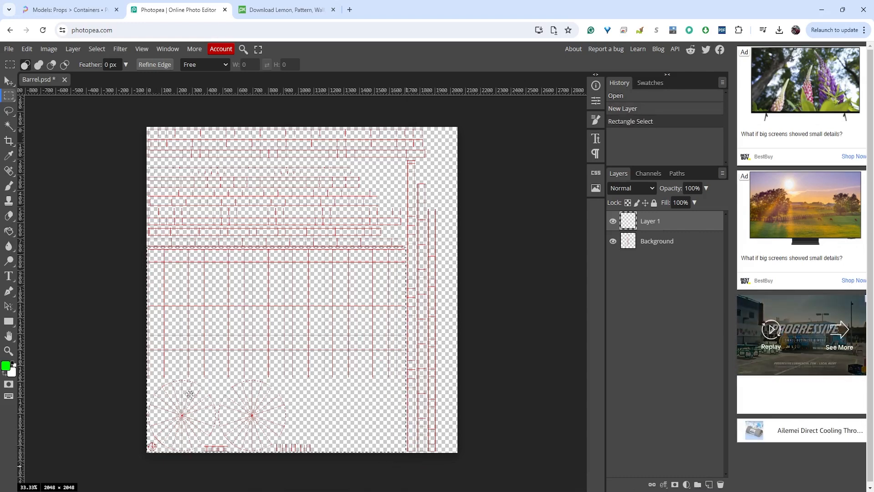
pyautogui.click(7, 367)
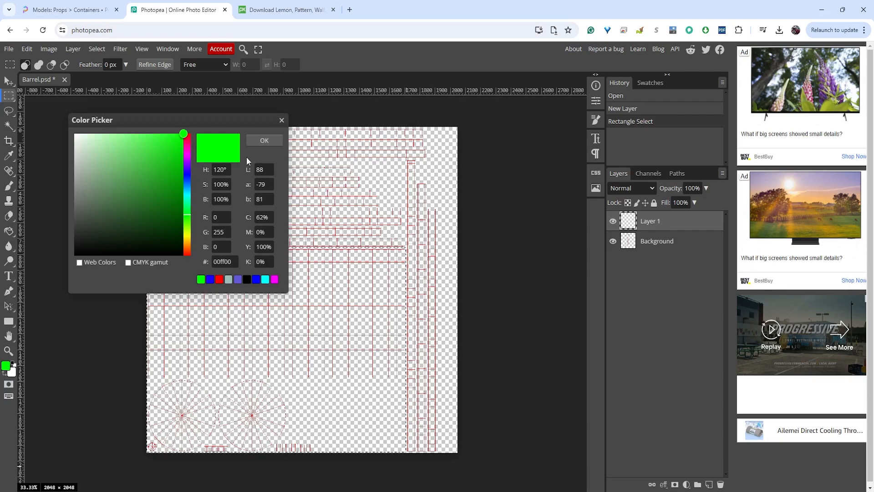
pyautogui.click(264, 141)
pyautogui.click(9, 231)
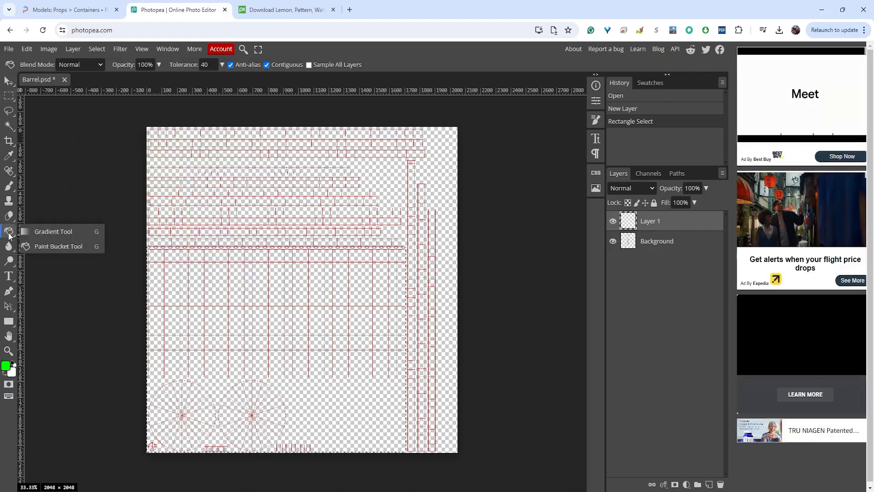
pyautogui.click(53, 246)
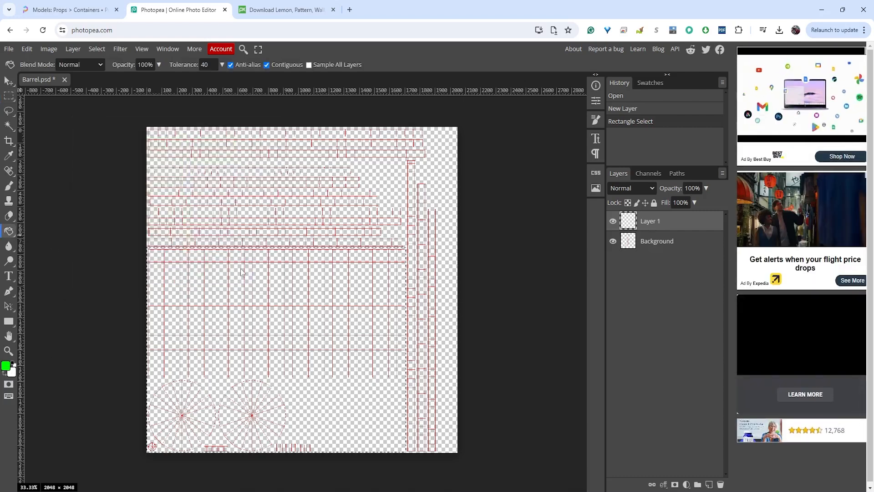
pyautogui.click(241, 280)
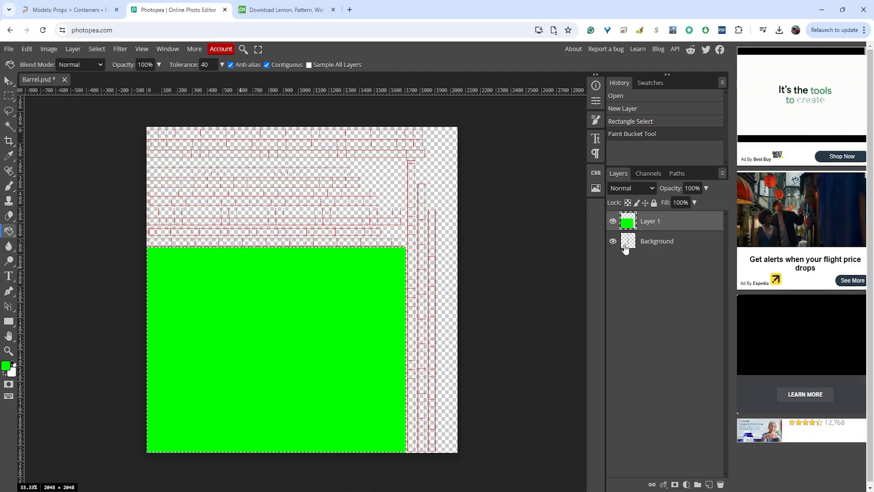
# Step: Fill the whole canvas with red (ff0000) on a new layer and move the green layer above it
pyautogui.click(709, 484)
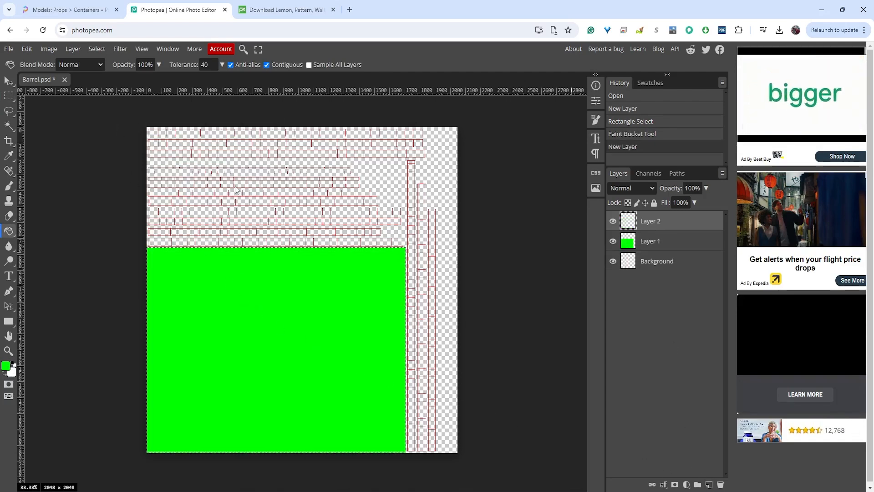
pyautogui.press('m')
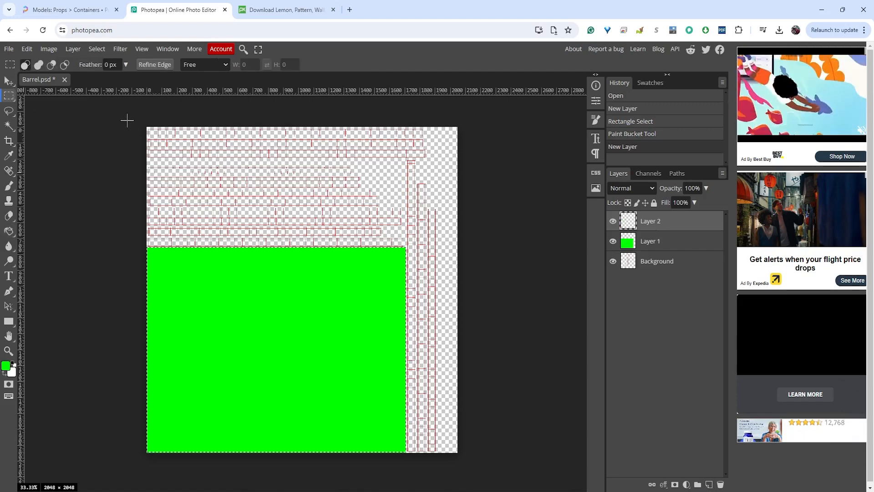
pyautogui.moveTo(147, 128); pyautogui.dragTo(319, 272)
pyautogui.moveTo(380, 343); pyautogui.dragTo(479, 473)
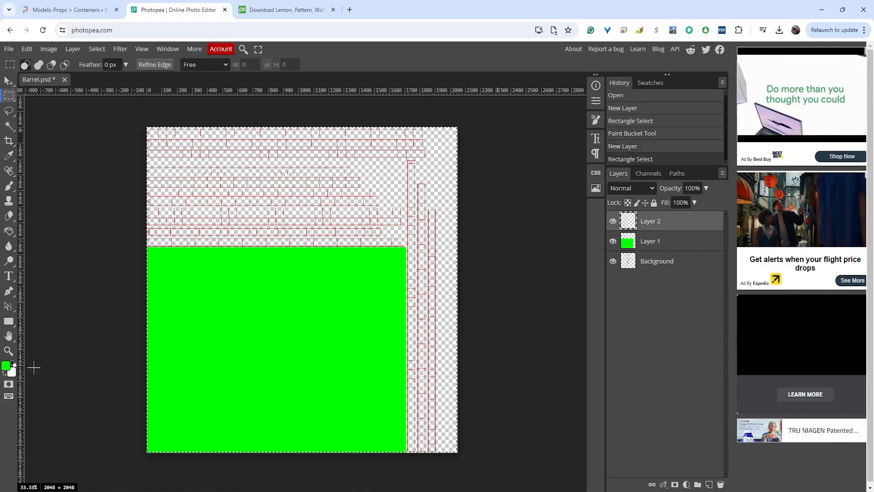
pyautogui.click(6, 366)
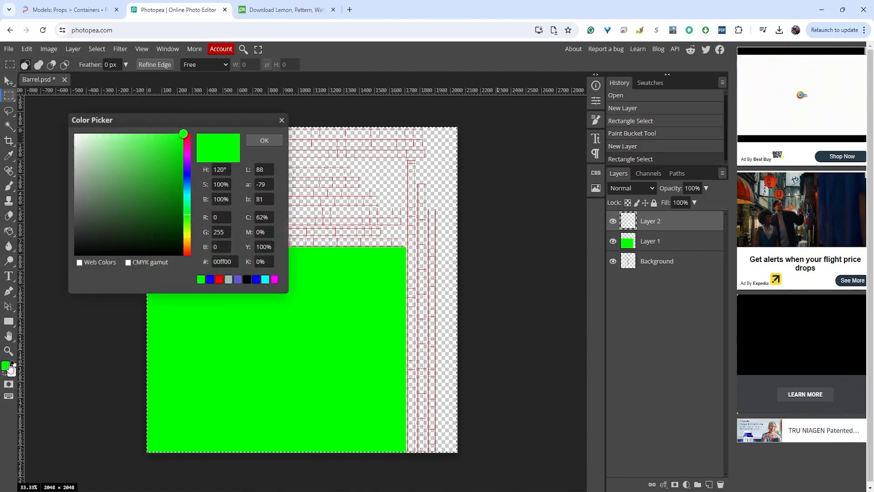
pyautogui.click(188, 136)
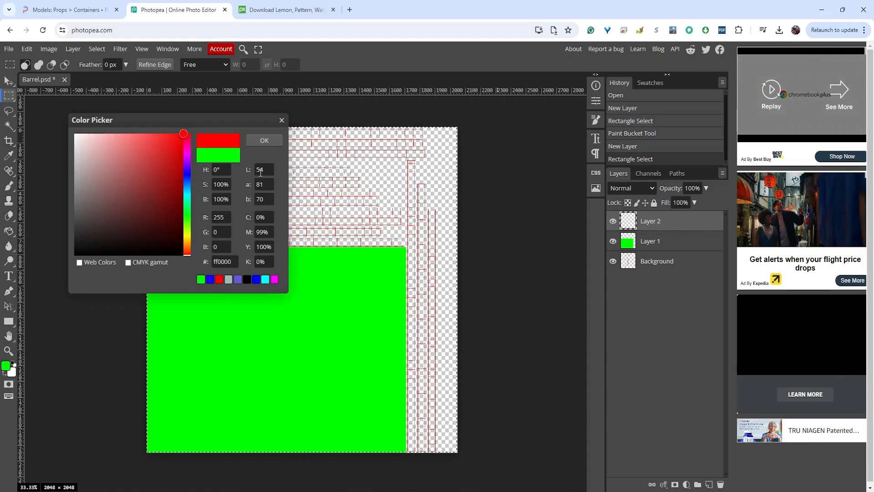
pyautogui.click(266, 141)
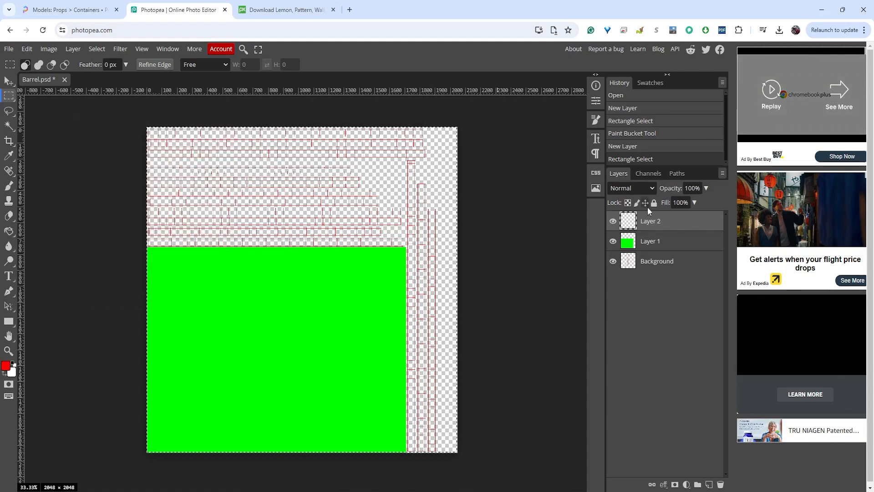
pyautogui.click(8, 231)
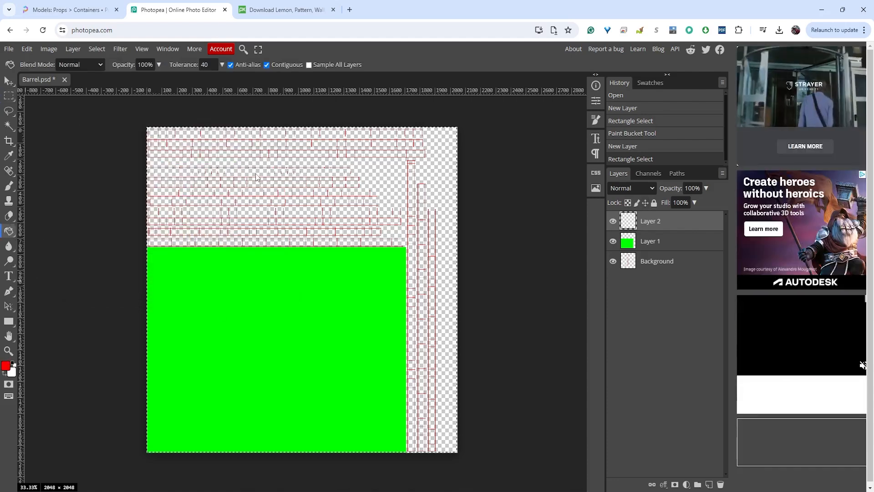
pyautogui.click(373, 200)
pyautogui.click(642, 243)
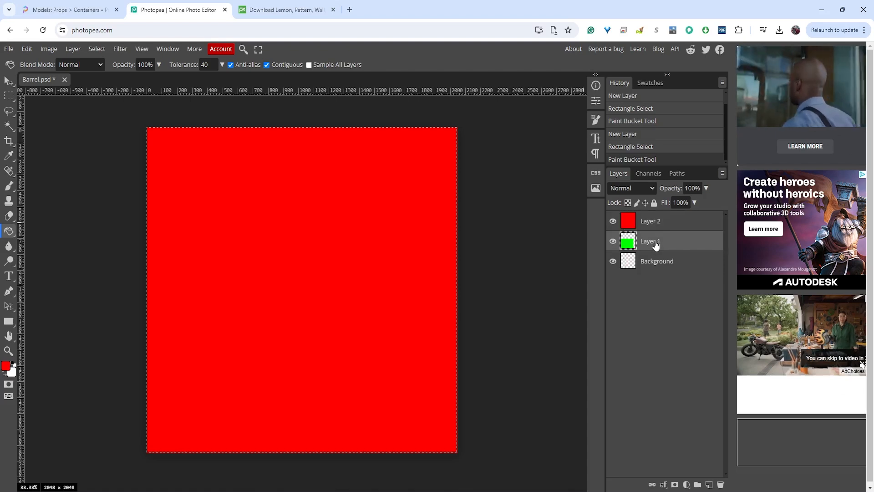
pyautogui.moveTo(649, 234); pyautogui.dragTo(651, 218)
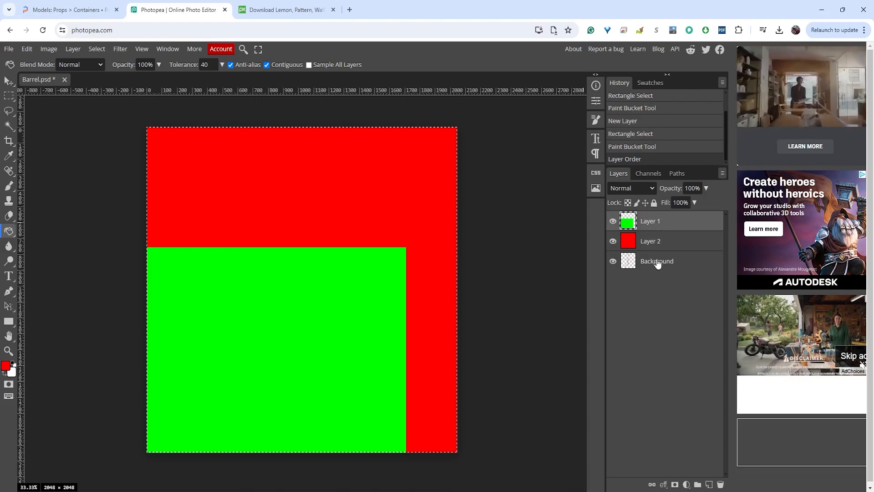
# Step: Add an empty layer on top and hide the green and red layers to expose the UV lines
pyautogui.click(708, 484)
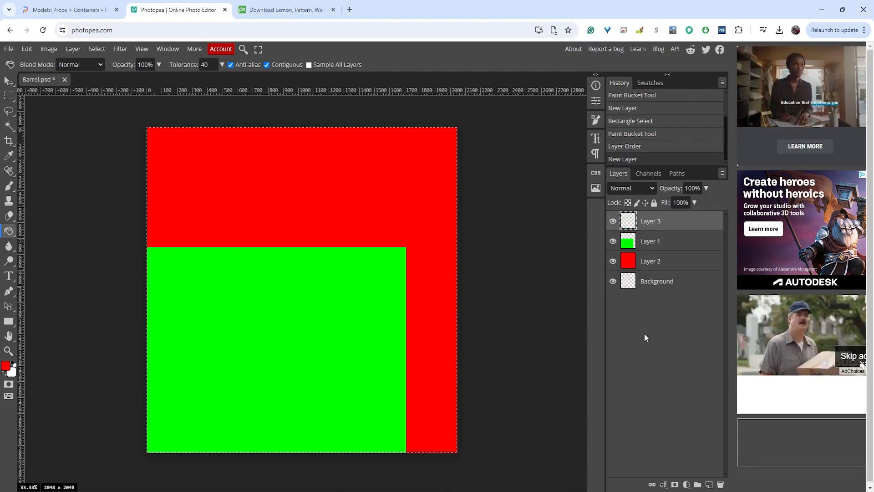
pyautogui.click(612, 241)
pyautogui.click(612, 261)
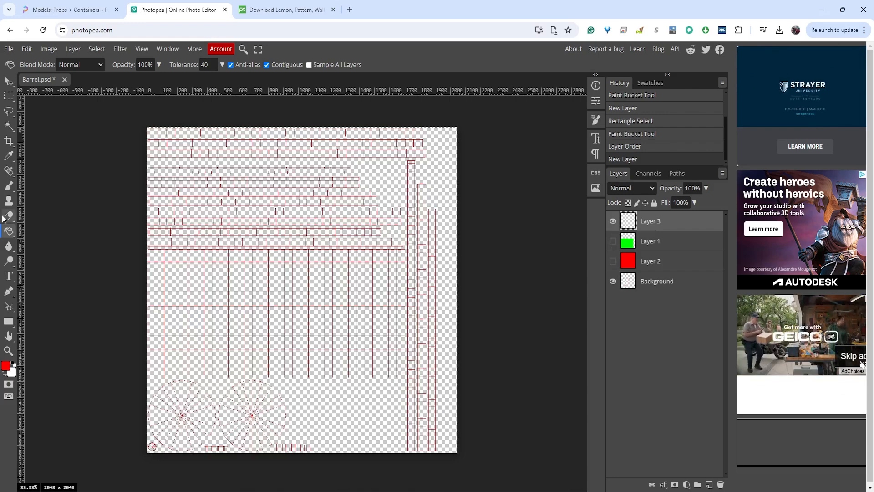
# Step: Lasso the small UV shells along the canvas's lower-left corner and fill the selection with blue (1800ff)
pyautogui.click(8, 113)
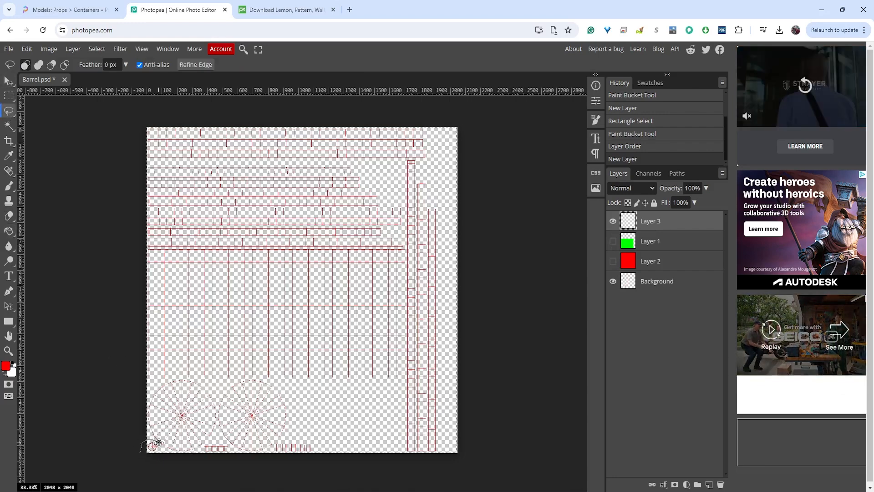
pyautogui.moveTo(161, 449); pyautogui.dragTo(232, 450)
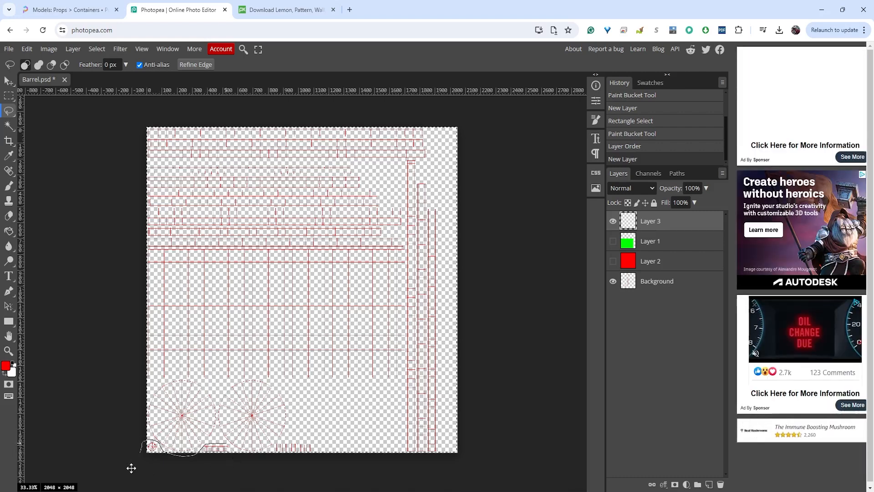
pyautogui.moveTo(226, 443); pyautogui.dragTo(133, 461)
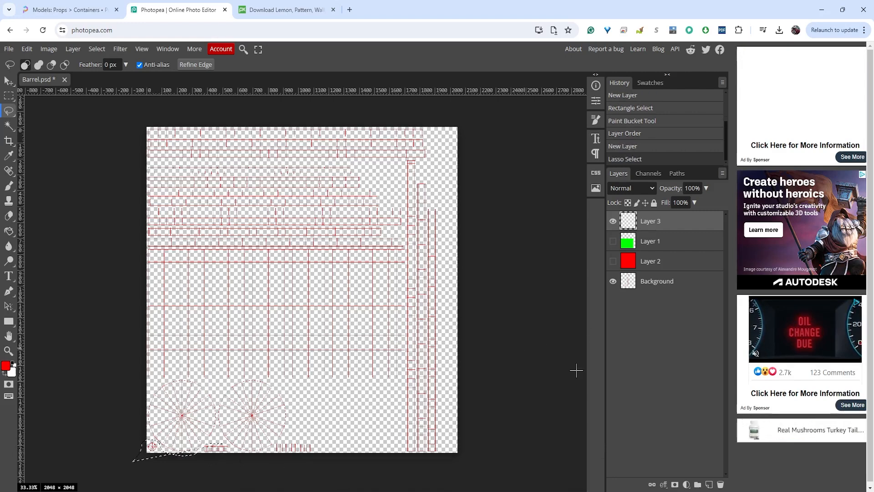
pyautogui.click(9, 231)
pyautogui.click(6, 364)
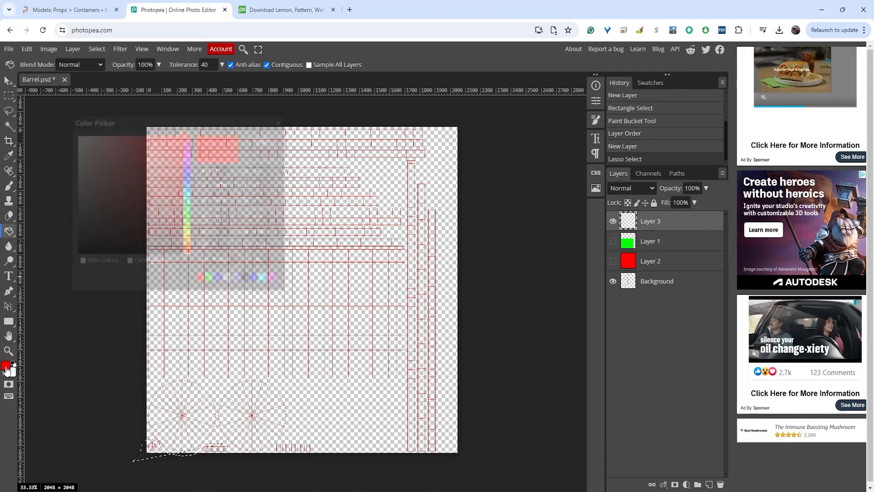
pyautogui.click(219, 280)
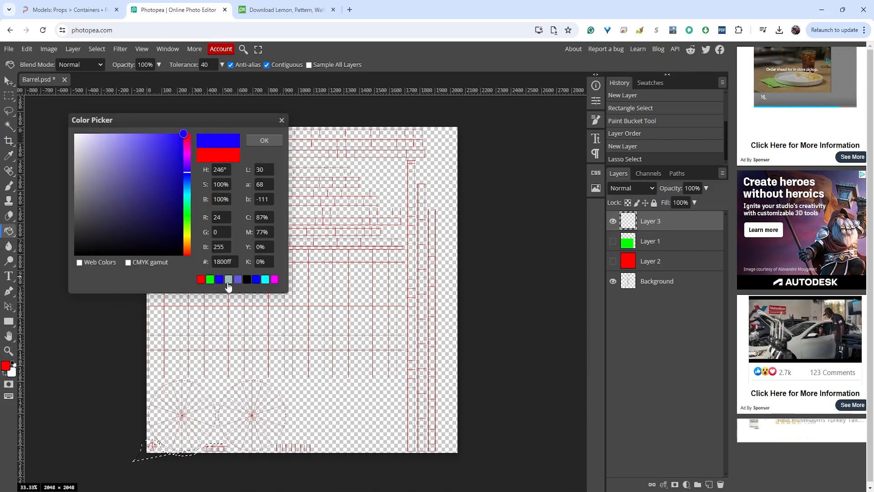
pyautogui.click(264, 140)
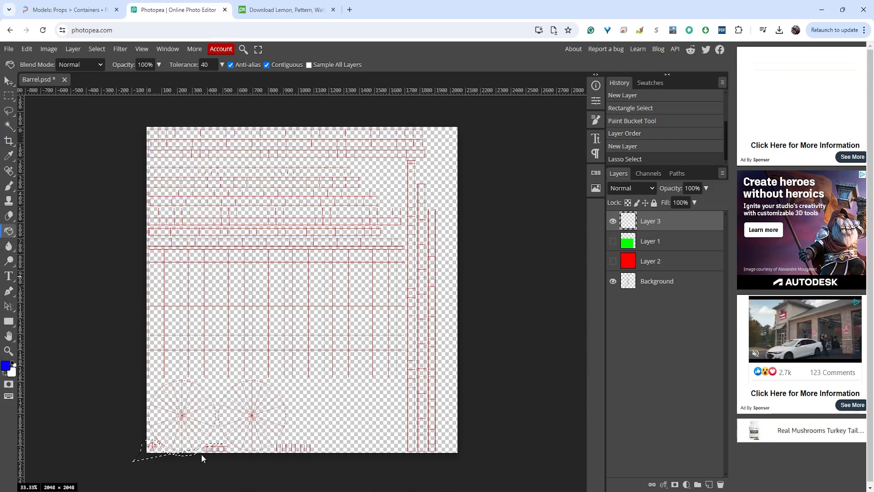
pyautogui.click(164, 451)
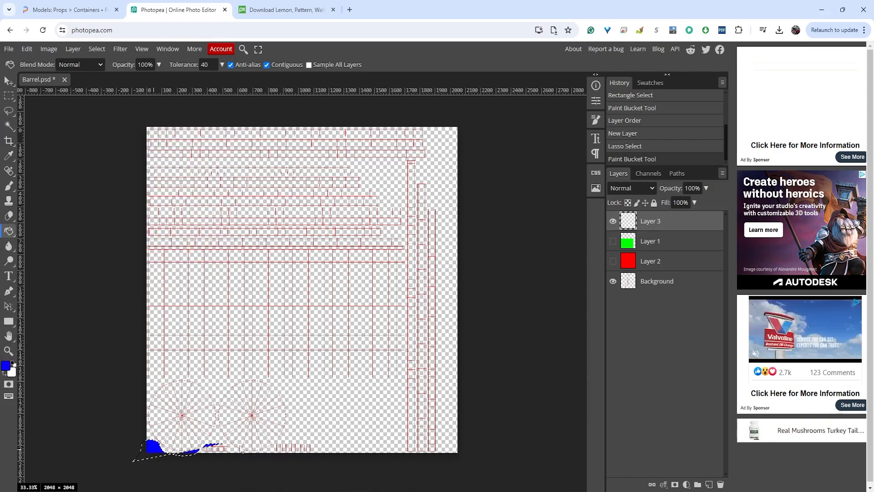
# Step: Deselect, brush blue over the small UV shells along the canvas's lower edge beside the blue fill, and show the green and red layers
pyautogui.click(10, 111)
pyautogui.click(66, 344)
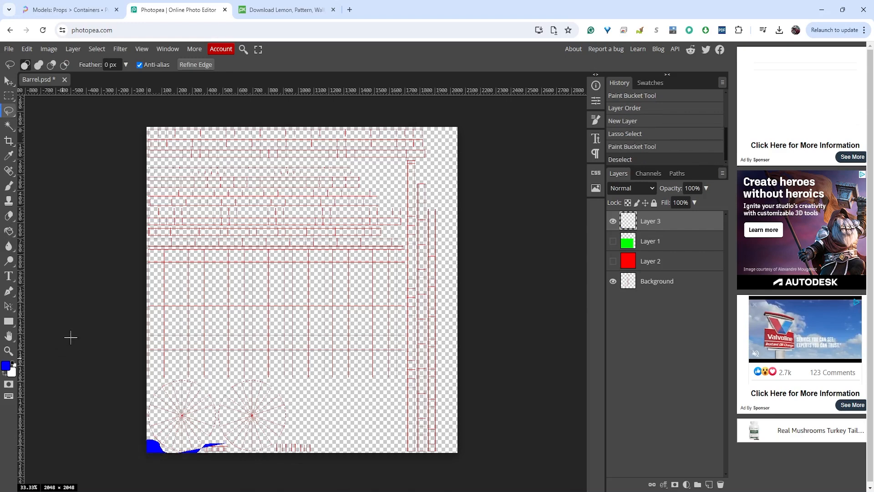
pyautogui.click(9, 185)
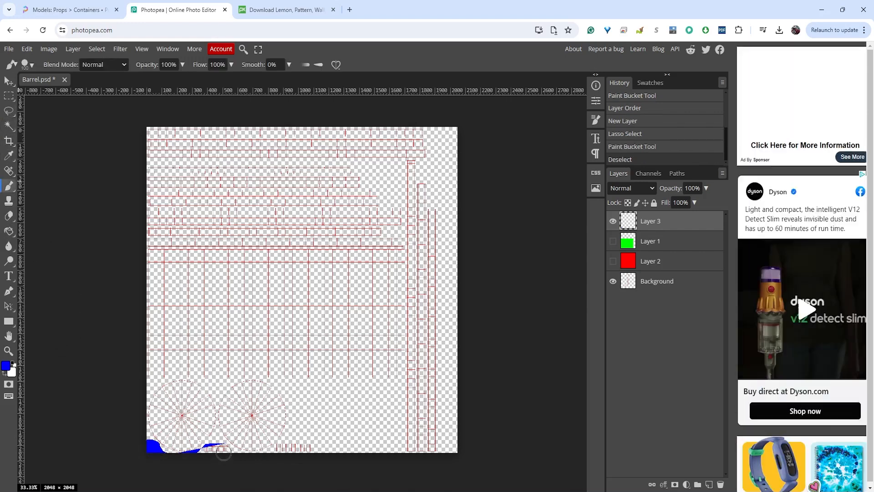
pyautogui.moveTo(223, 453); pyautogui.dragTo(210, 453)
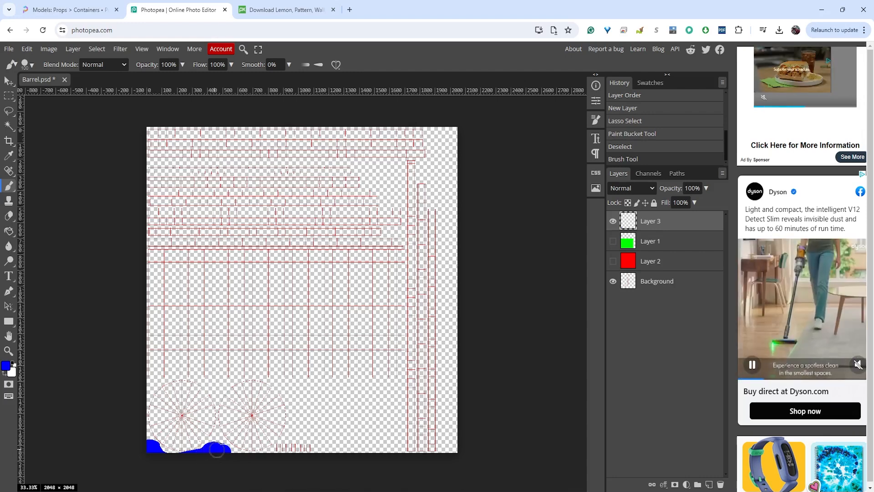
pyautogui.moveTo(224, 452); pyautogui.dragTo(225, 457)
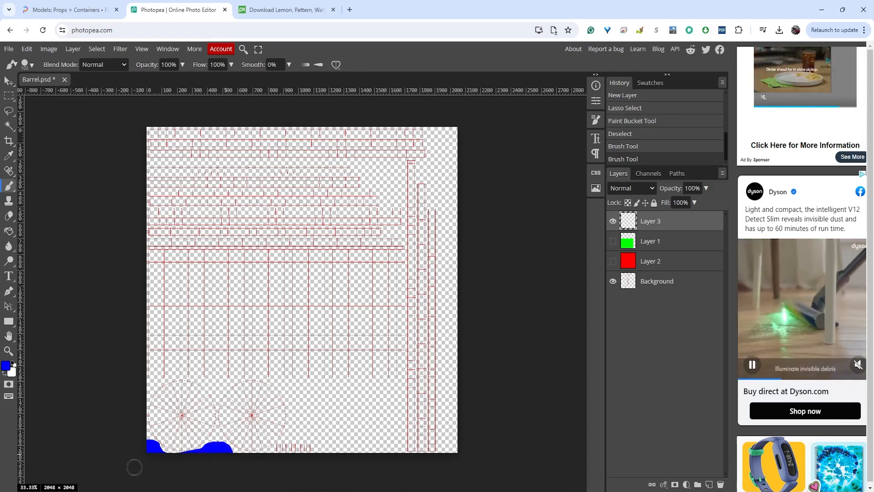
pyautogui.click(612, 241)
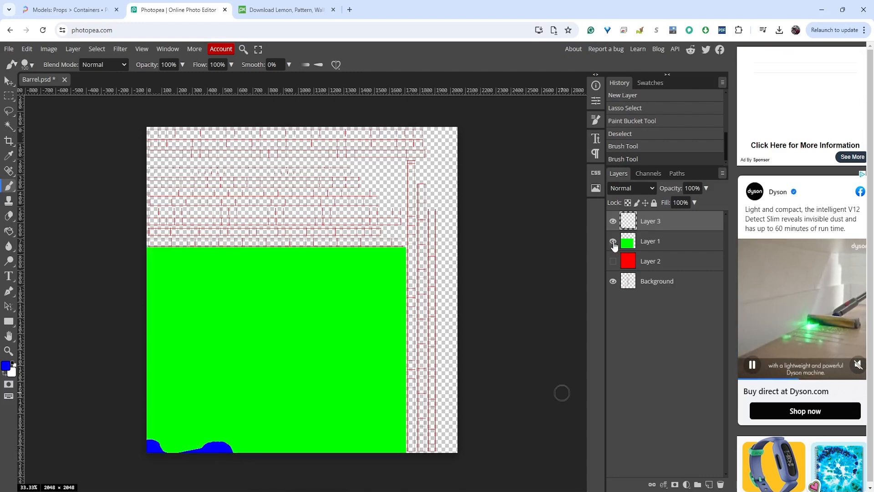
pyautogui.click(613, 260)
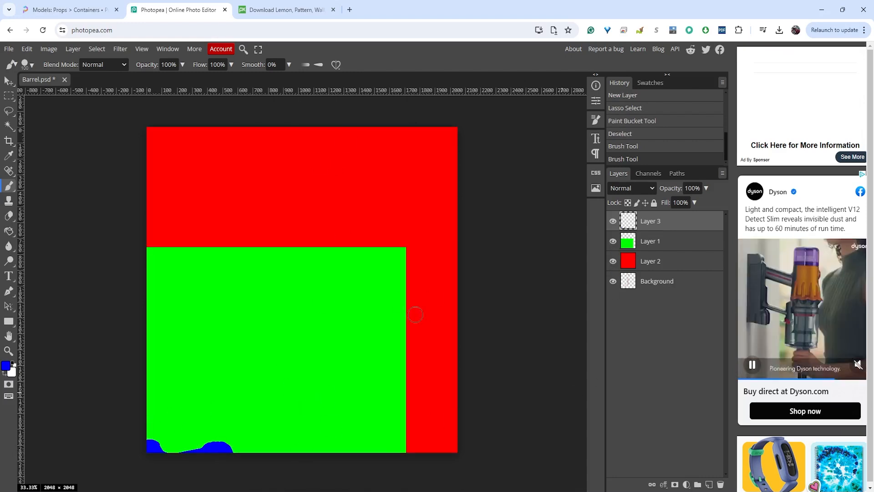
# Step: Export the colour map as a 2048 × 2048 px PNG at 100% quality
pyautogui.click(9, 49)
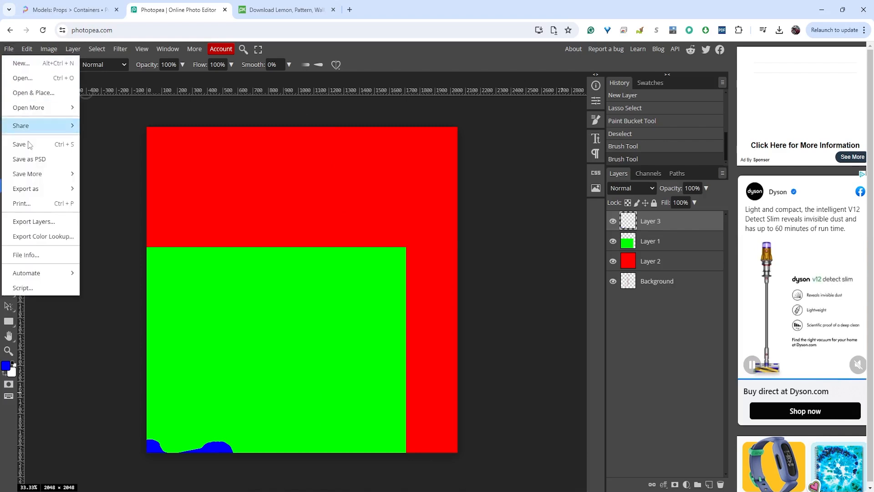
pyautogui.moveTo(35, 192)
pyautogui.click(109, 194)
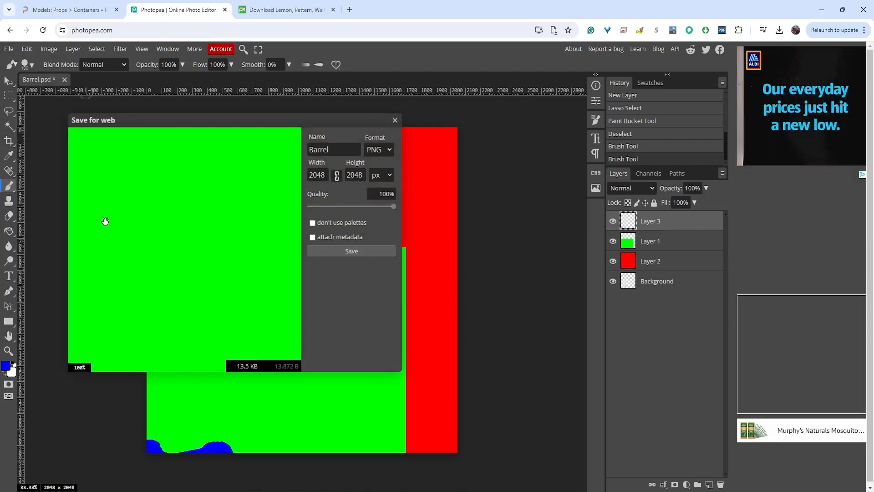
pyautogui.click(368, 253)
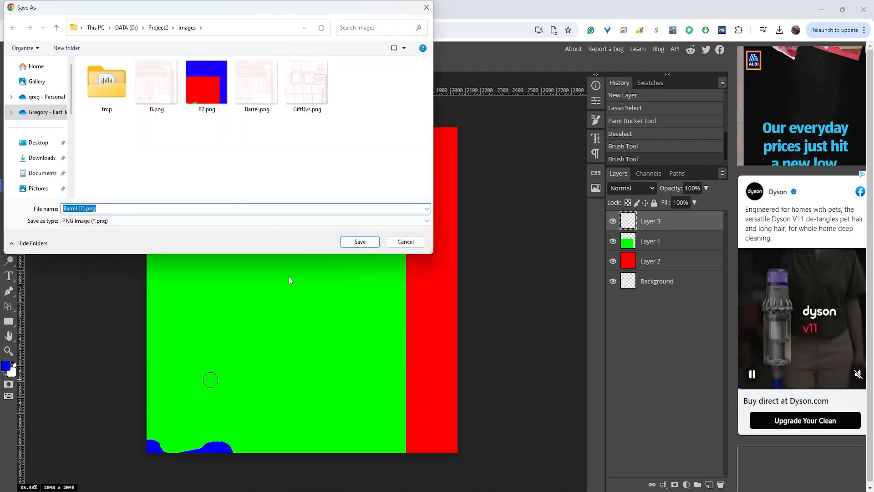
# Step: Name the exported file BarrelID.png and save it in the project's images folder
pyautogui.click(84, 208)
pyautogui.doubleClick(85, 209)
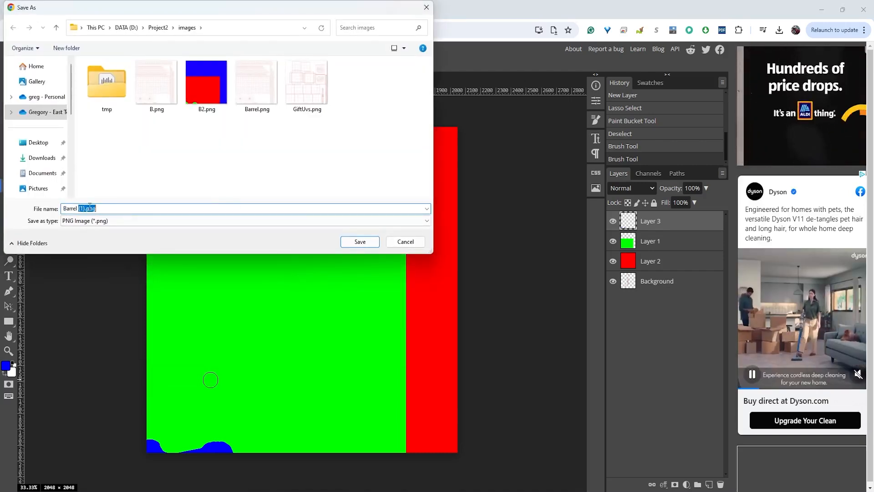
pyautogui.click(87, 208)
pyautogui.press('BackSpace')
pyautogui.press('BackSpace')
pyautogui.press('BackSpace')
pyautogui.press('BackSpace')
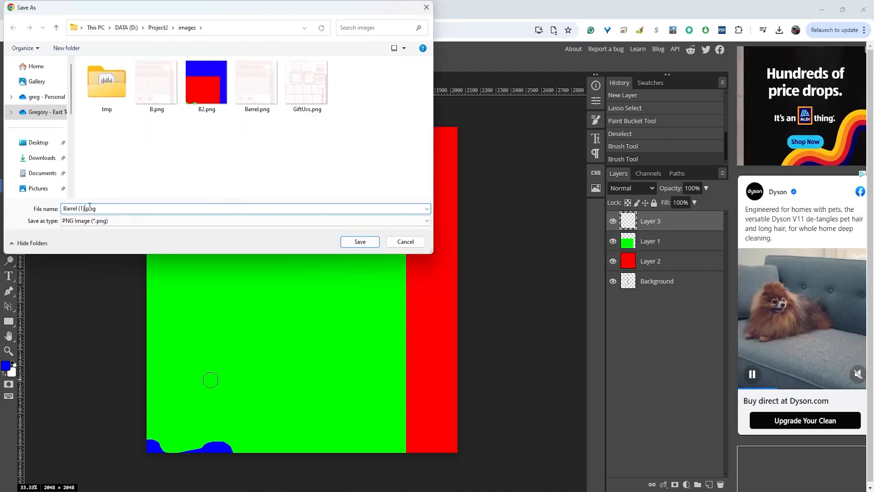
pyautogui.write('D')
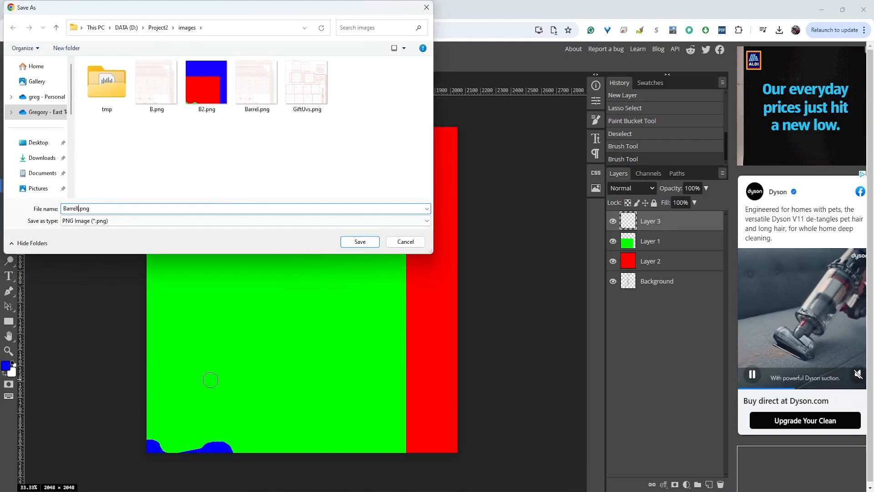
pyautogui.click(359, 241)
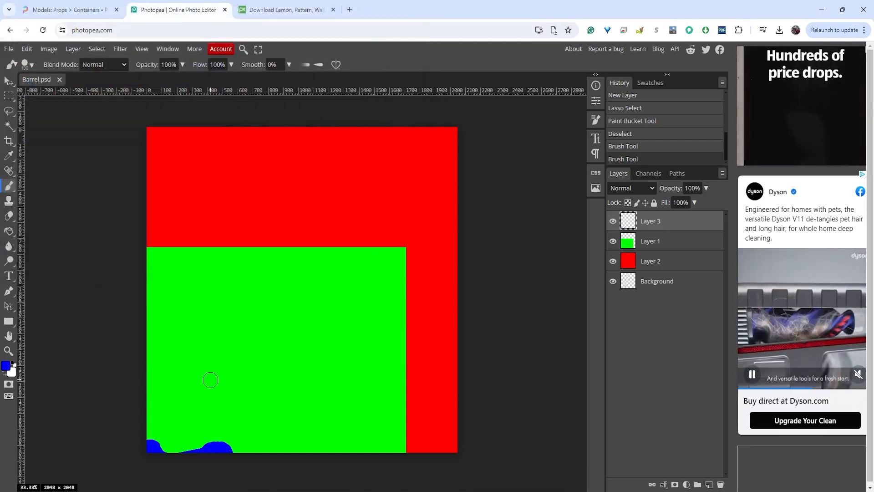
# Step: Minimise the browser and launch Quixel Mixer
pyautogui.click(821, 10)
pyautogui.moveTo(417, 491)
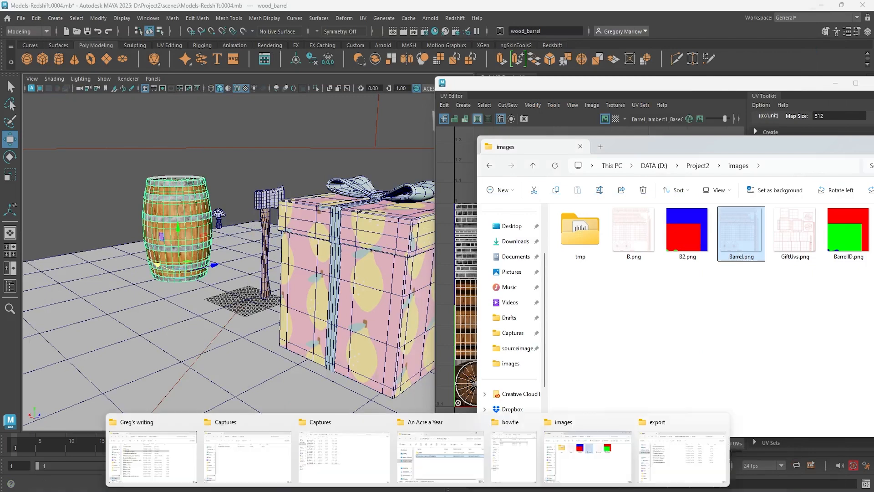
pyautogui.press('super')
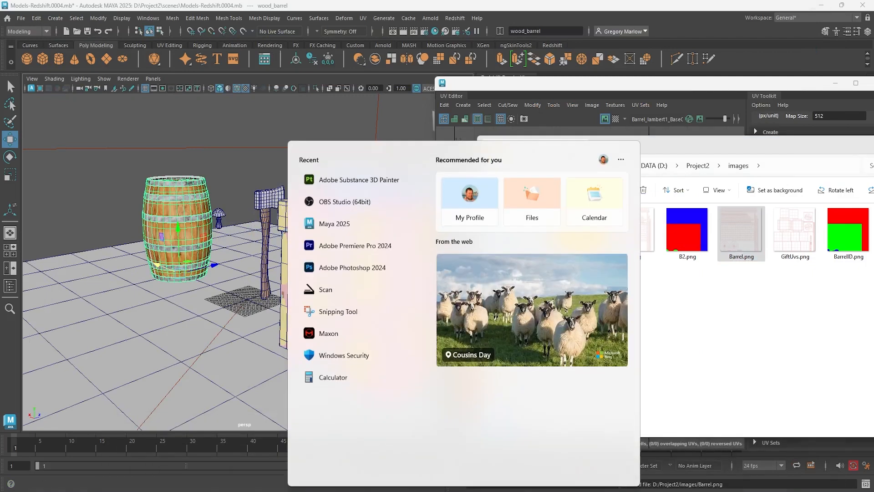
pyautogui.write('quixel')
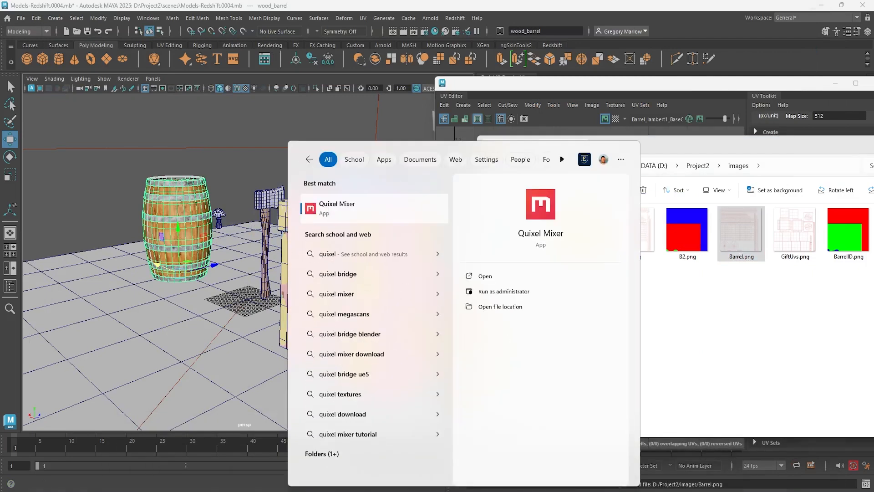
pyautogui.press('Return')
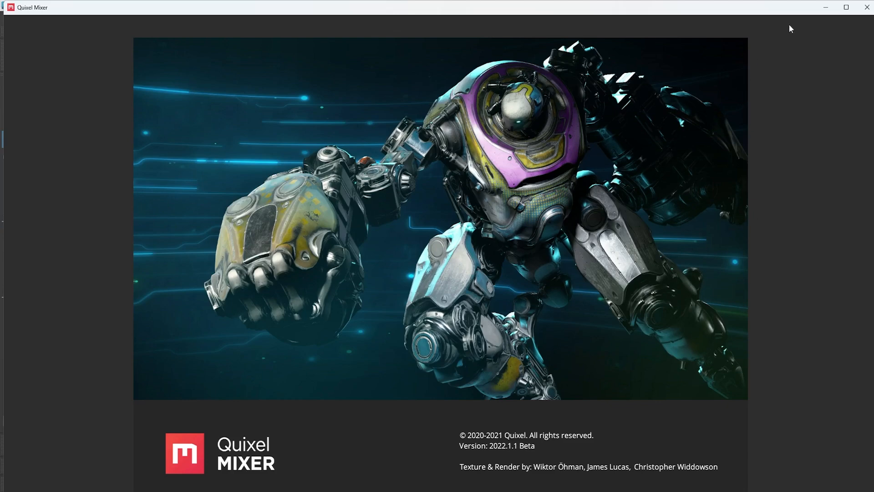
pyautogui.click(847, 7)
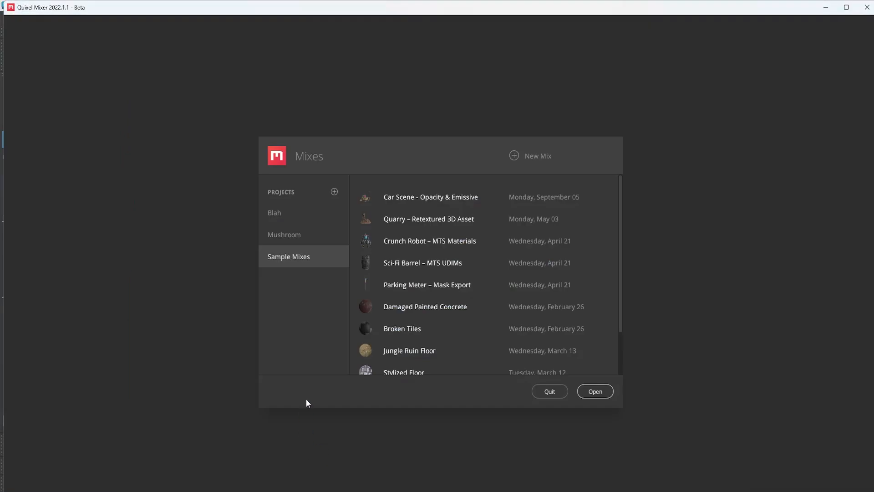
# Step: Create a project named Barrel and add a mix named Barrel with a 2048 px working resolution
pyautogui.click(334, 192)
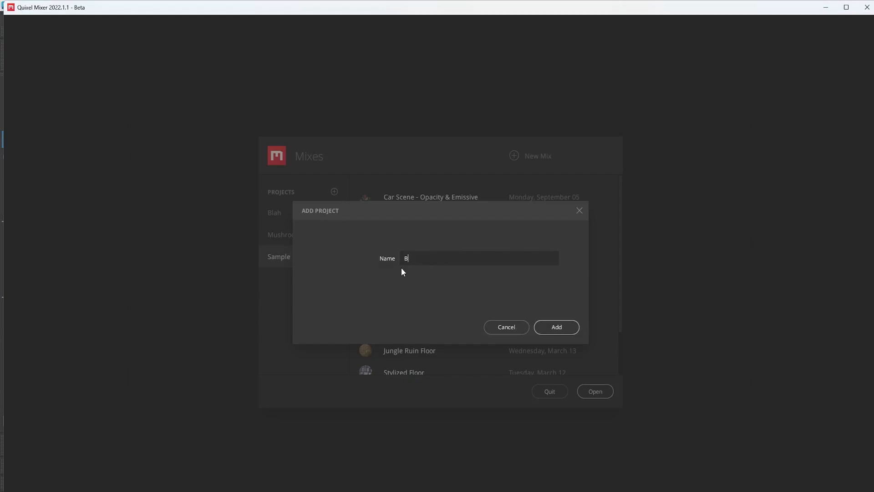
pyautogui.click(554, 326)
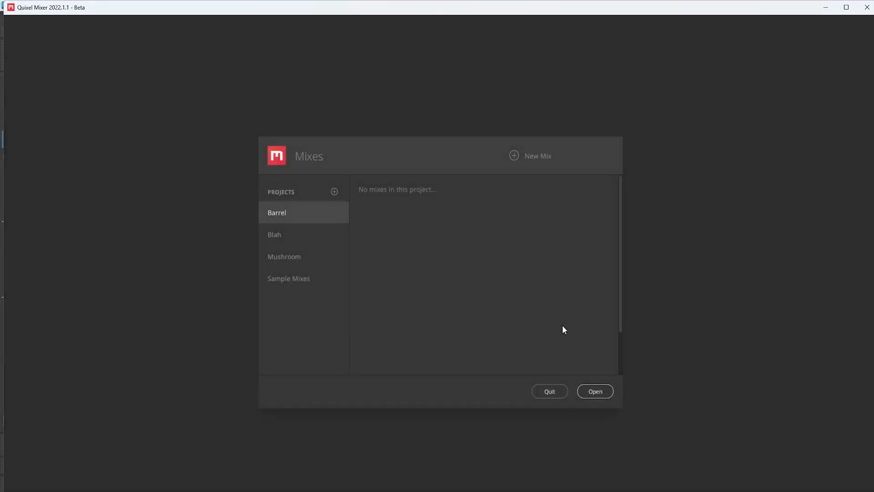
pyautogui.click(524, 155)
pyautogui.click(442, 246)
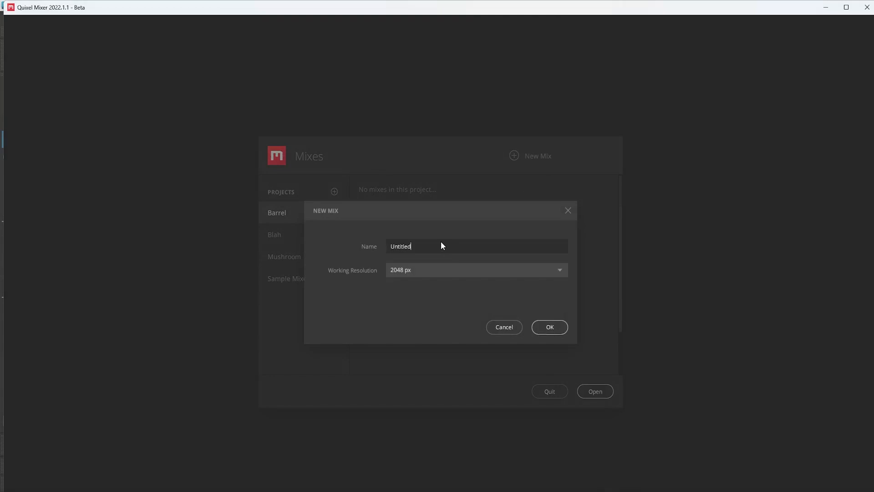
pyautogui.moveTo(439, 241); pyautogui.dragTo(352, 238)
pyautogui.write('Barrel')
pyautogui.click(550, 327)
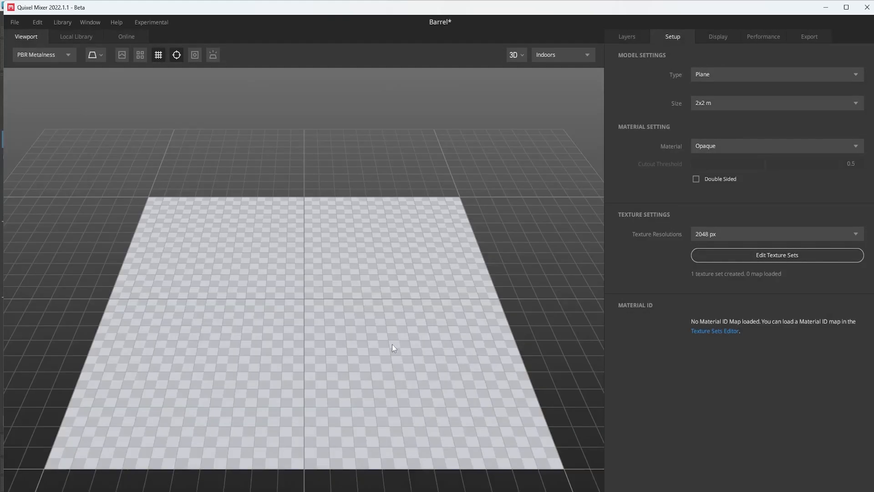
# Step: Set the model type to Custom Model and load Barrel.fbx from the scenes folder
pyautogui.click(736, 76)
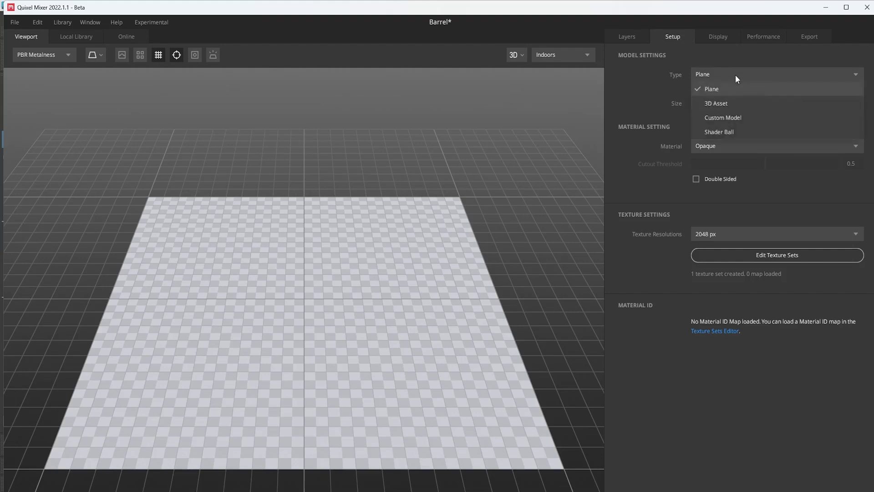
pyautogui.click(734, 119)
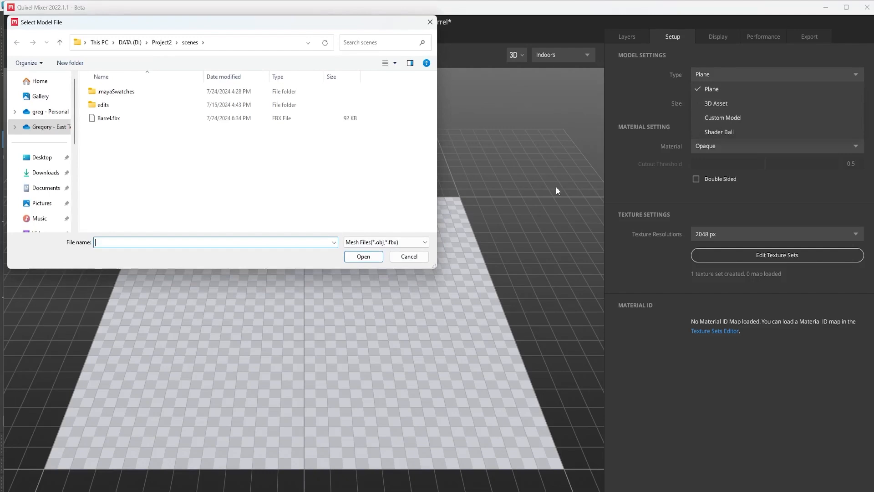
pyautogui.click(108, 120)
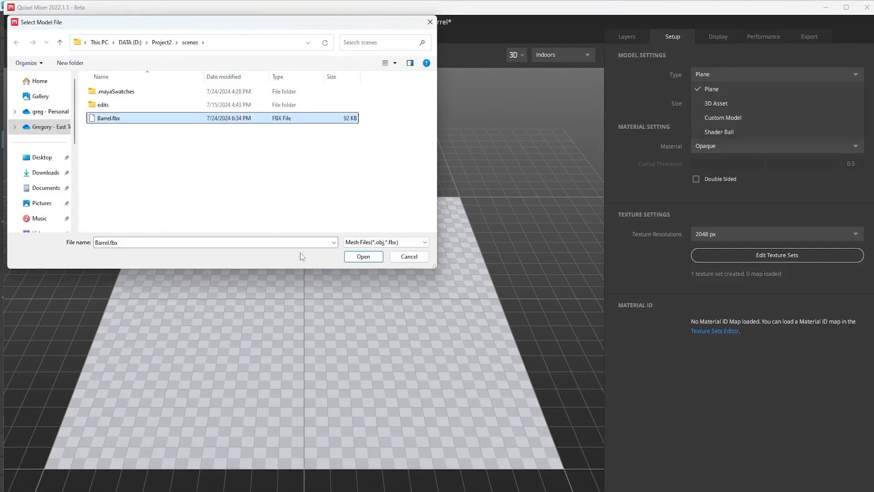
pyautogui.click(375, 257)
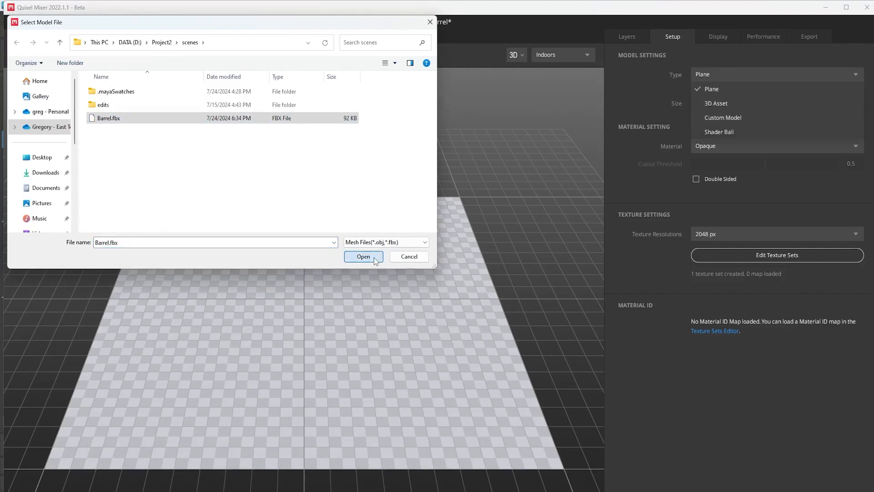
pyautogui.scroll(-5, 287, 320)
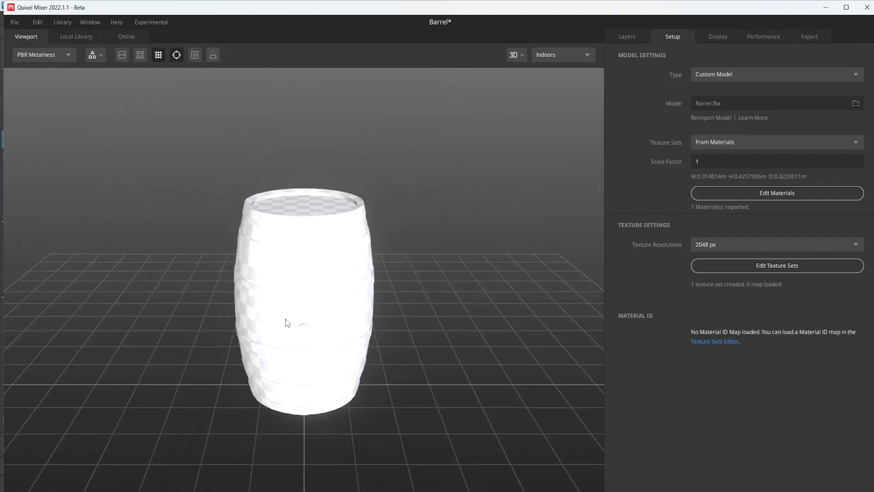
pyautogui.moveTo(285, 319); pyautogui.dragTo(294, 299)
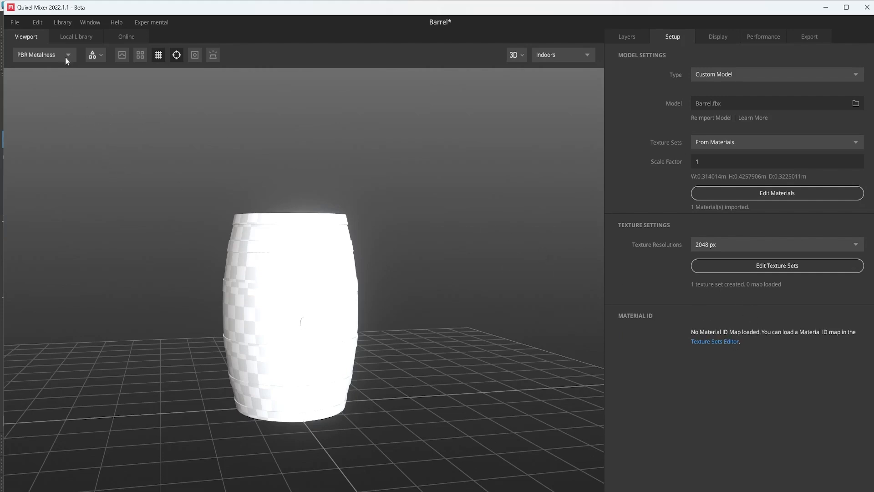
# Step: Add the North Indian Rosewood Veneer material from the local library as the barrel's first layer
pyautogui.click(69, 39)
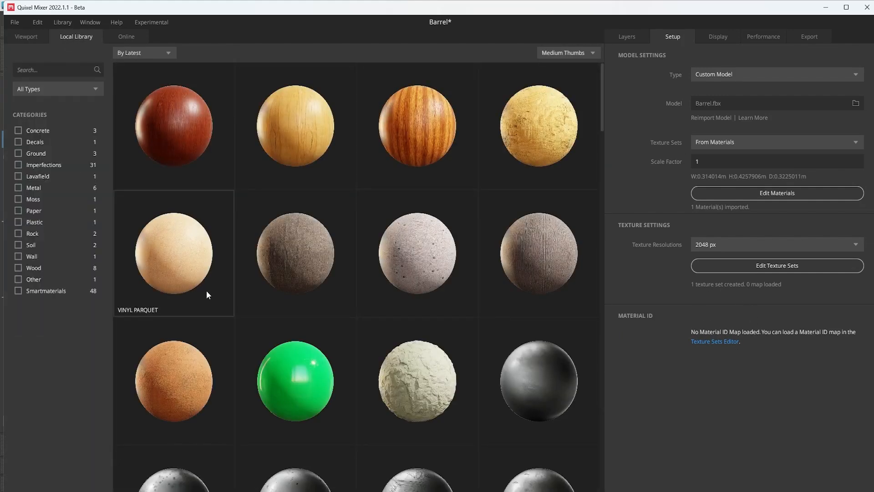
pyautogui.click(633, 35)
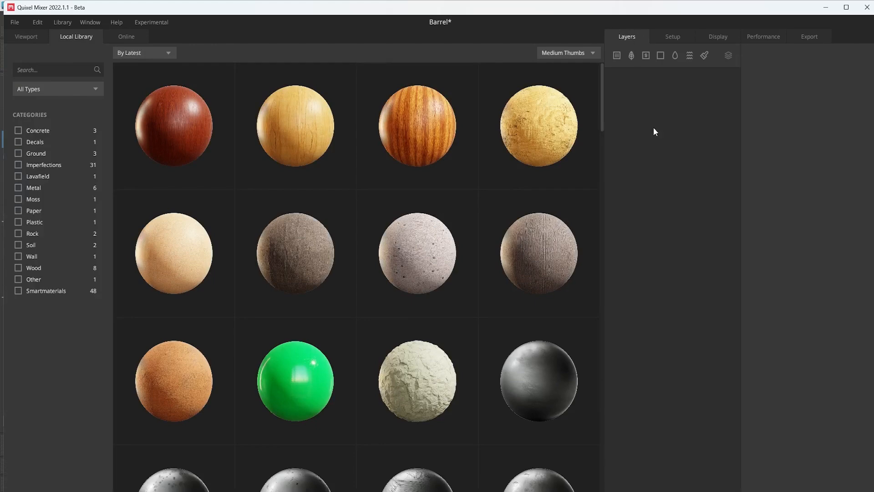
pyautogui.moveTo(159, 133); pyautogui.dragTo(680, 202)
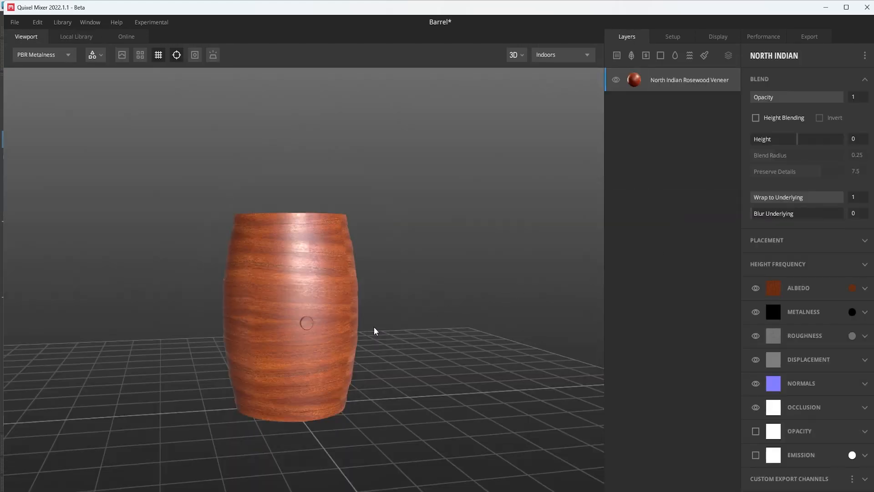
# Step: Add the Scratched Metal material as a layer above the rosewood and enable its Albedo and Metalness channels
pyautogui.click(79, 36)
pyautogui.scroll(-3, 316, 344)
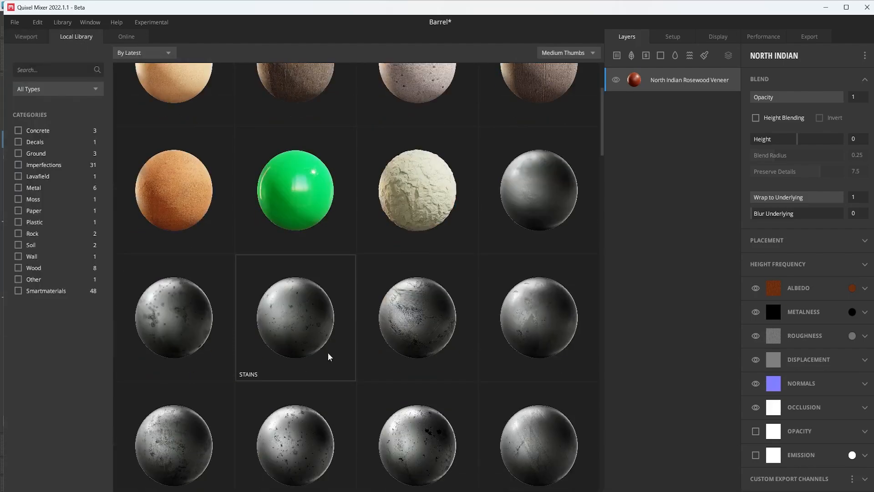
pyautogui.scroll(-3, 367, 423)
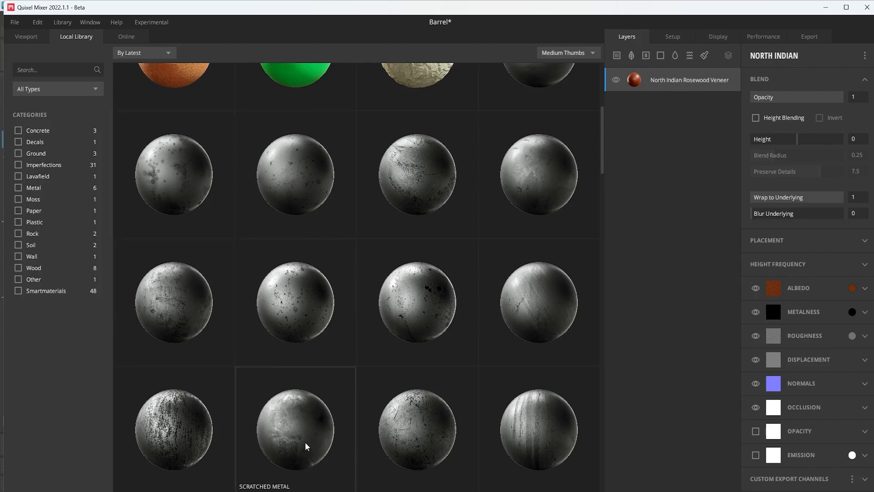
pyautogui.moveTo(305, 441); pyautogui.dragTo(698, 73)
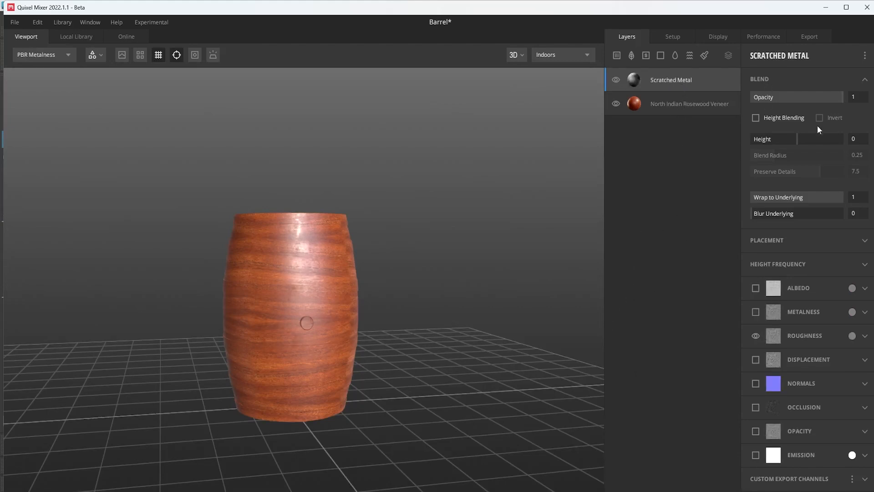
pyautogui.click(756, 288)
pyautogui.click(756, 312)
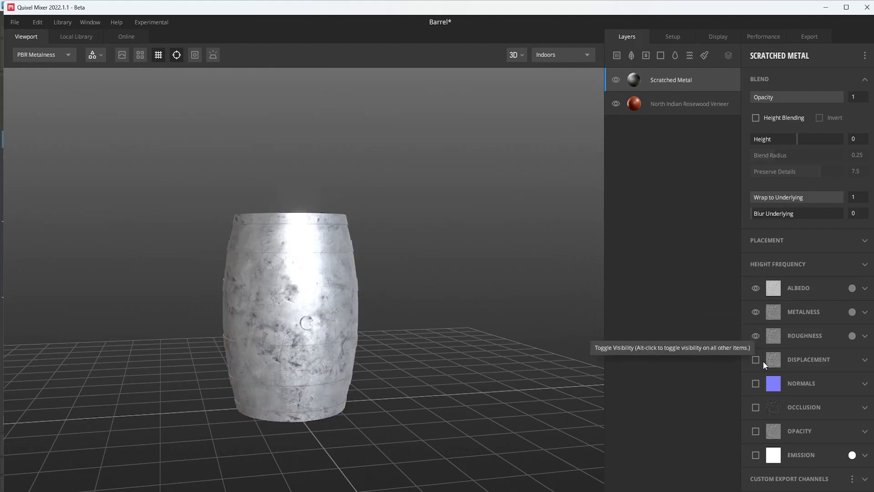
# Step: Enable the Normals channel of the Scratched Metal layer
pyautogui.click(755, 384)
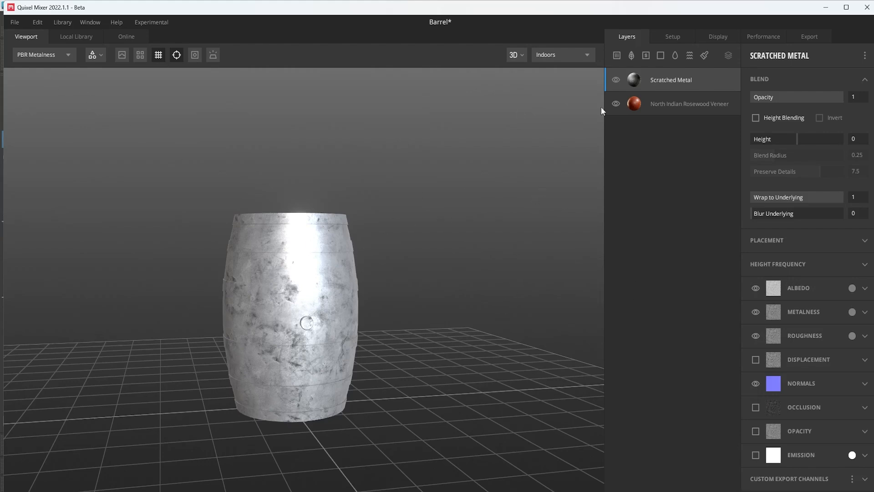
# Step: Add a paint mask to the Scratched Metal layer and try a brush stroke on the barrel's side, undoing it
pyautogui.rightClick(672, 83)
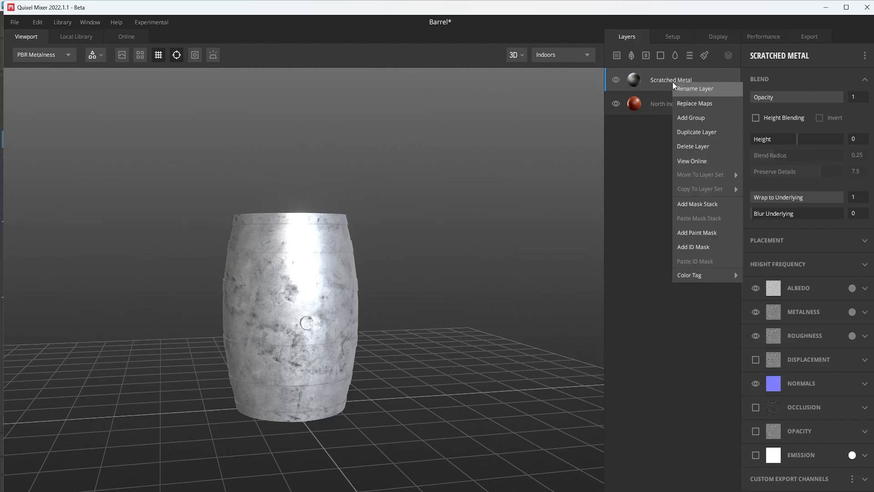
pyautogui.click(698, 231)
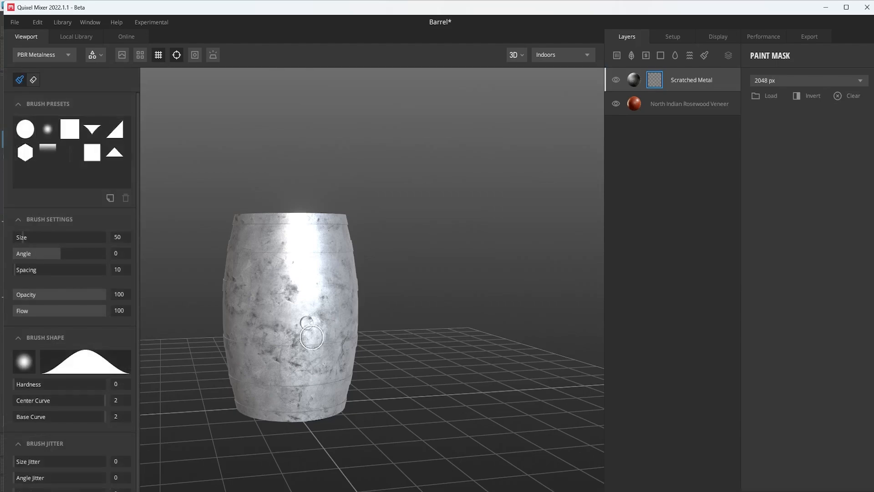
pyautogui.moveTo(289, 312)
pyautogui.mouseDown()
pyautogui.moveTo(342, 236)
pyautogui.moveTo(291, 286)
pyautogui.moveTo(255, 288)
pyautogui.moveTo(316, 292)
pyautogui.mouseUp()
pyautogui.hotkey('ctrl', 'z')
# Step: Try painting the mask over the circular UV islands in the 2D view, and undo the strokes
pyautogui.click(517, 54)
pyautogui.click(508, 98)
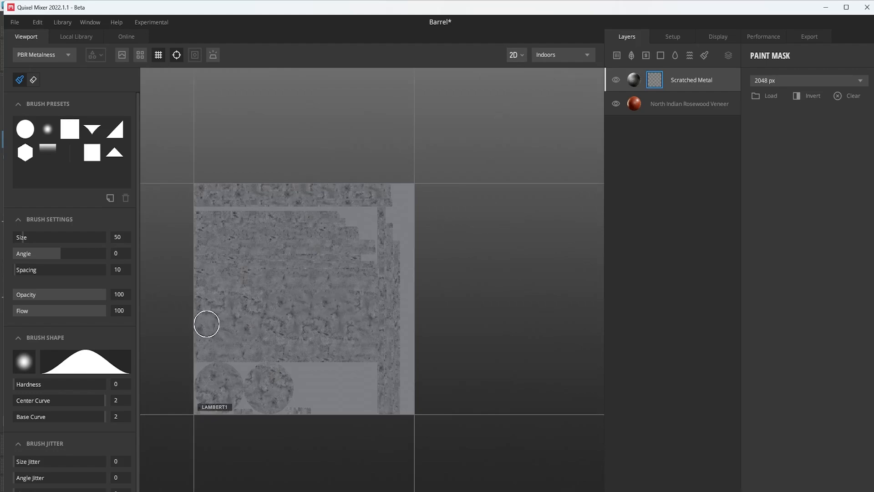
pyautogui.moveTo(197, 355)
pyautogui.mouseDown()
pyautogui.moveTo(297, 357)
pyautogui.moveTo(271, 378)
pyautogui.moveTo(275, 392)
pyautogui.moveTo(193, 403)
pyautogui.moveTo(263, 396)
pyautogui.mouseUp()
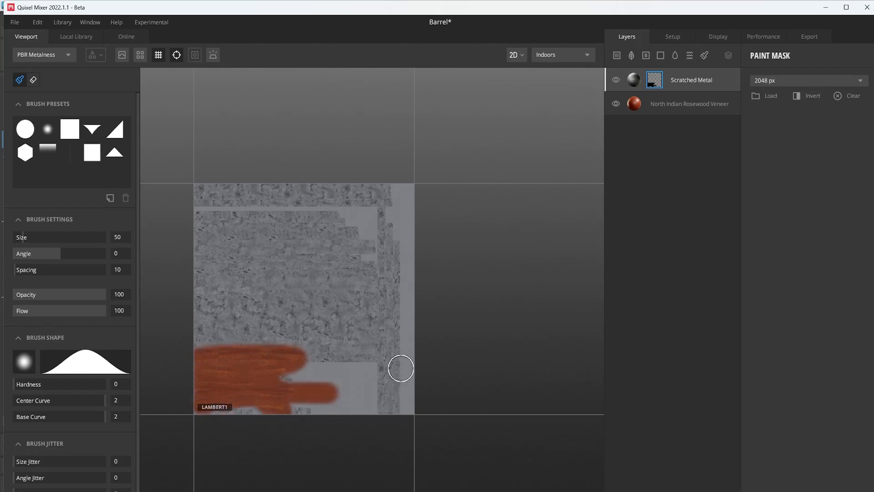
pyautogui.hotkey('ctrl', 'z')
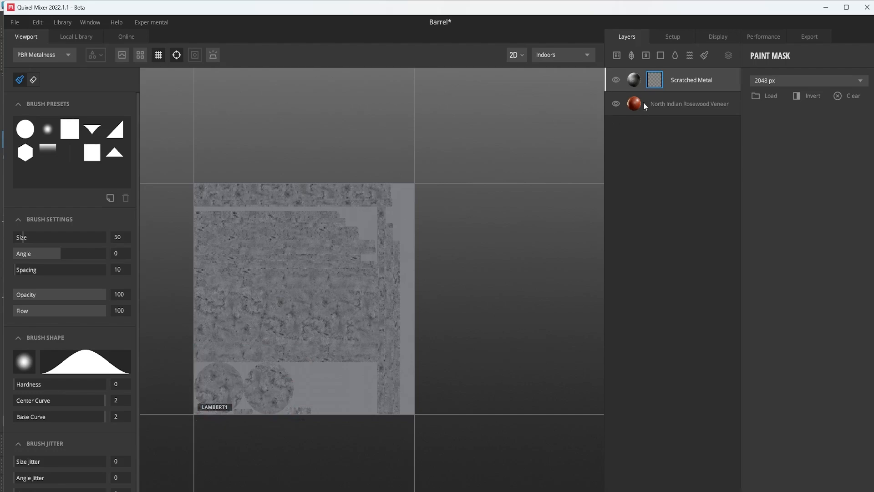
# Step: Delete the paint mask from the Scratched Metal layer and return to the 3D view
pyautogui.rightClick(654, 81)
pyautogui.click(678, 118)
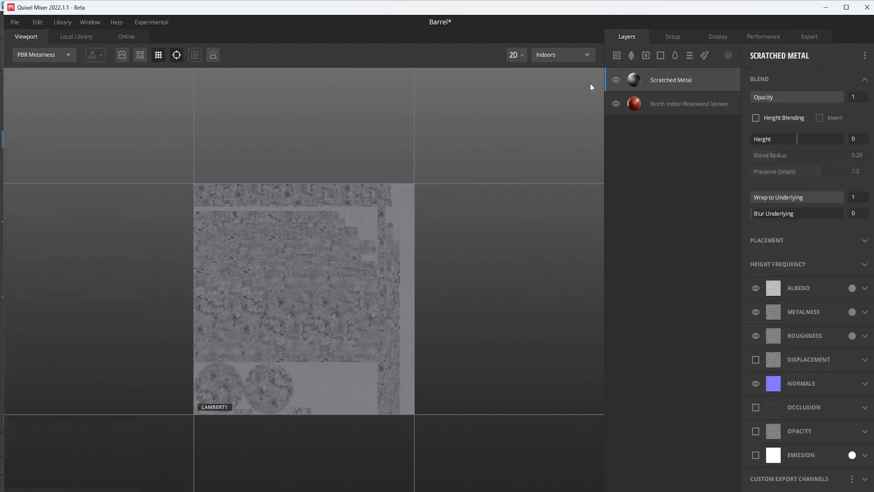
pyautogui.click(515, 56)
pyautogui.click(519, 80)
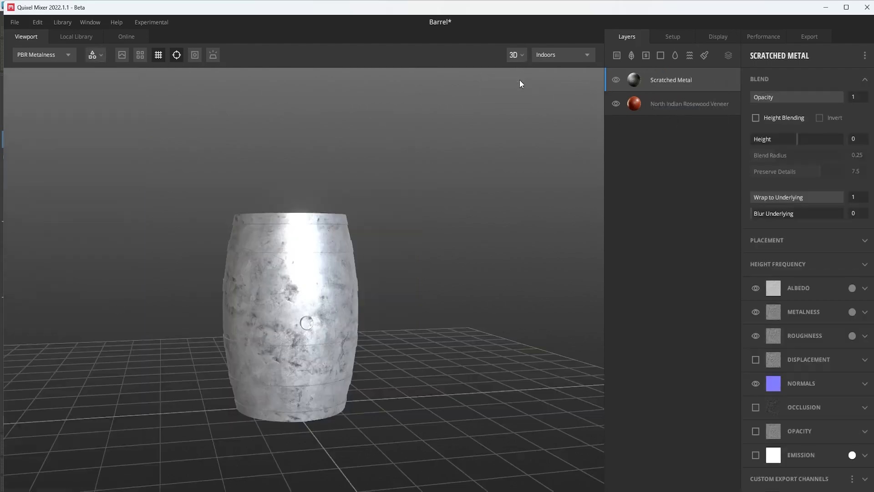
# Step: Add an ID mask to the Scratched Metal layer and import BarrelID.png as the lambert1 texture set's Material ID map
pyautogui.rightClick(671, 81)
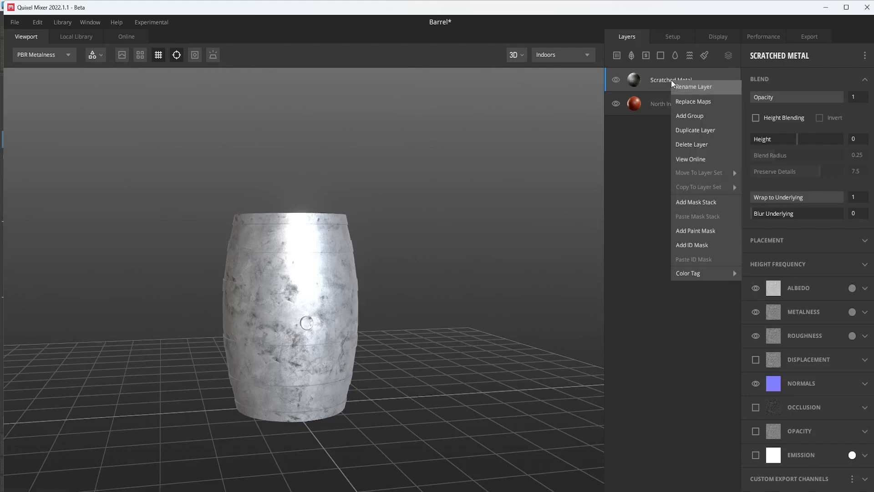
pyautogui.click(687, 246)
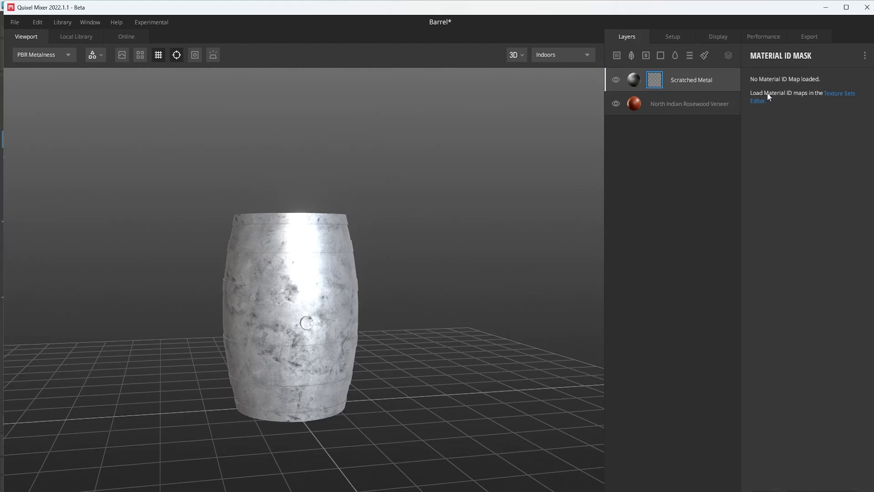
pyautogui.click(836, 93)
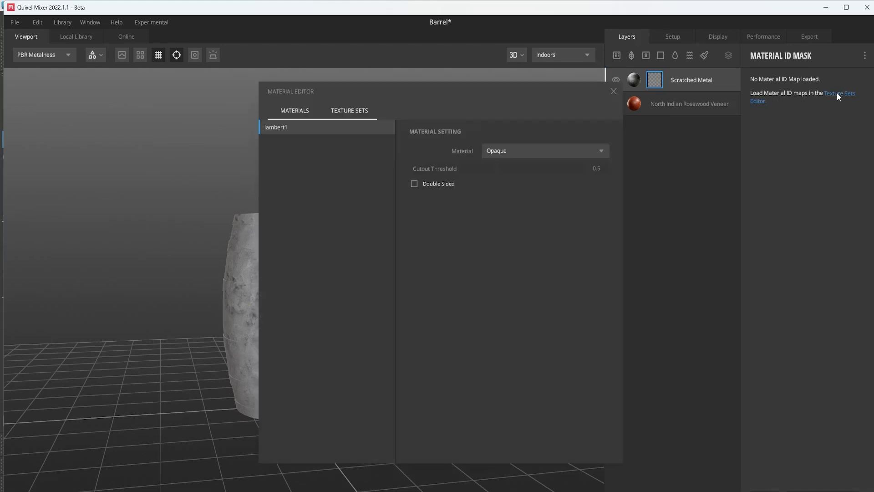
pyautogui.click(360, 113)
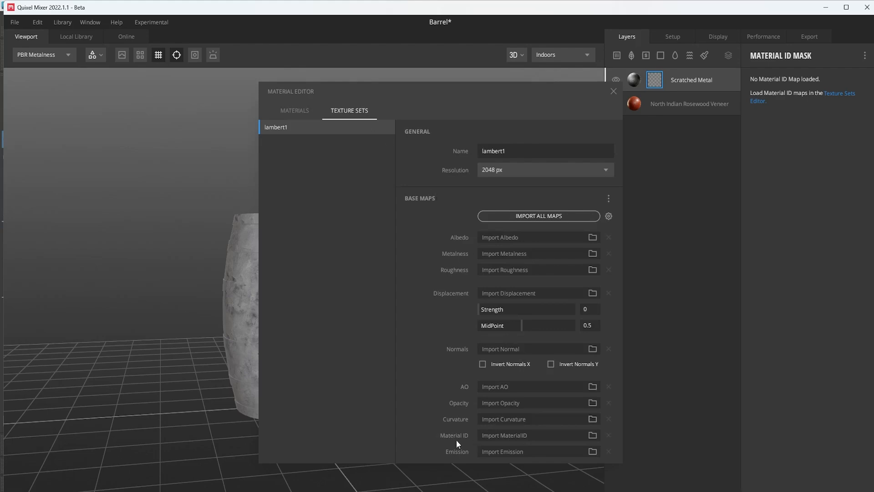
pyautogui.click(592, 435)
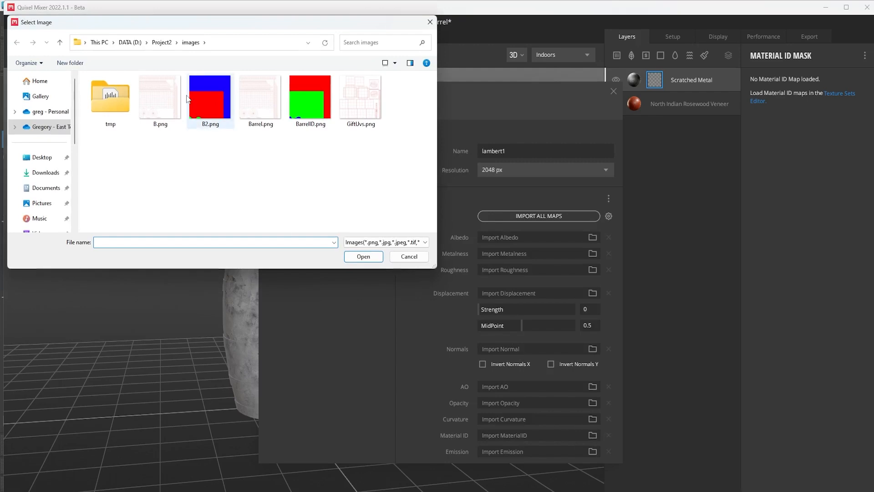
pyautogui.click(321, 107)
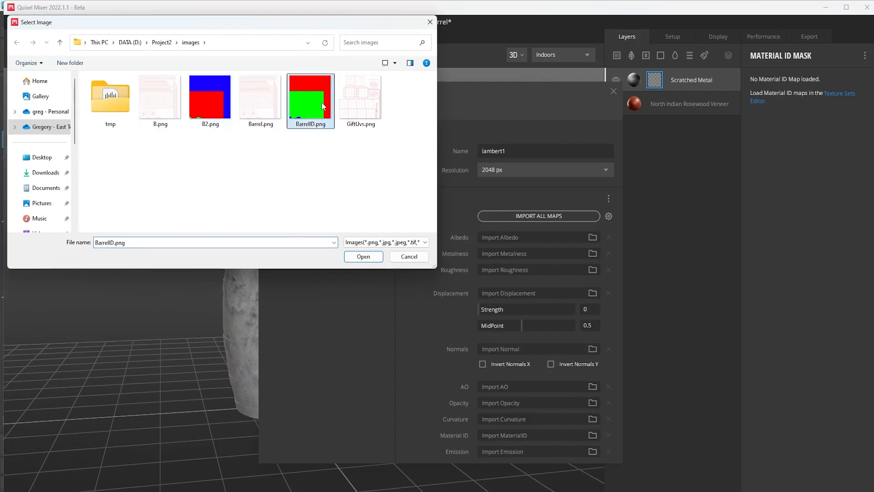
pyautogui.click(367, 257)
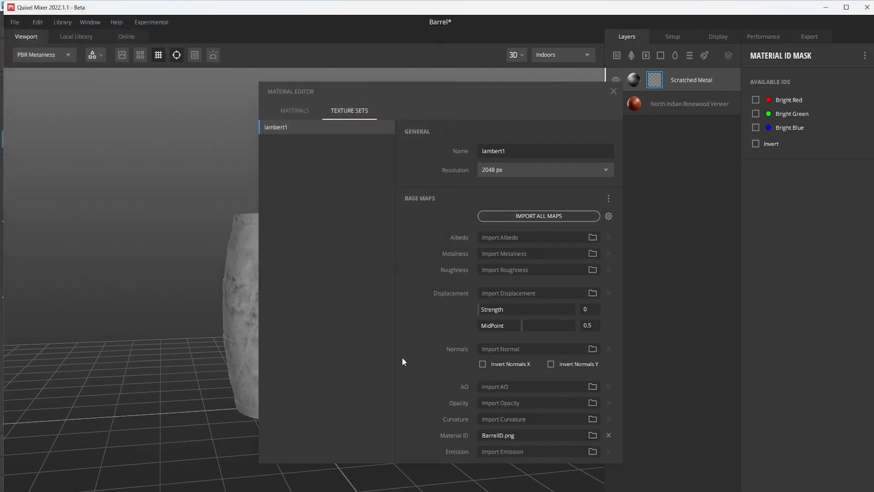
pyautogui.click(613, 91)
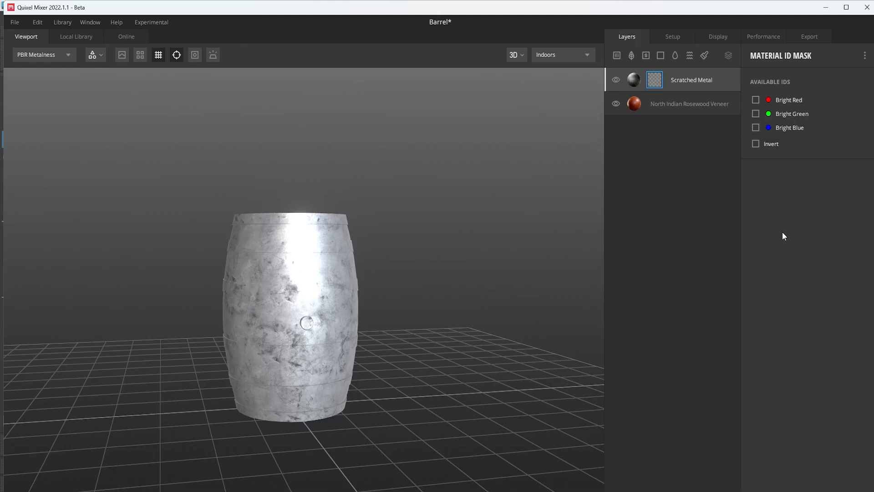
# Step: Try the Bright Blue and Bright Green IDs in turn as the Scratched Metal layer's mask
pyautogui.click(755, 127)
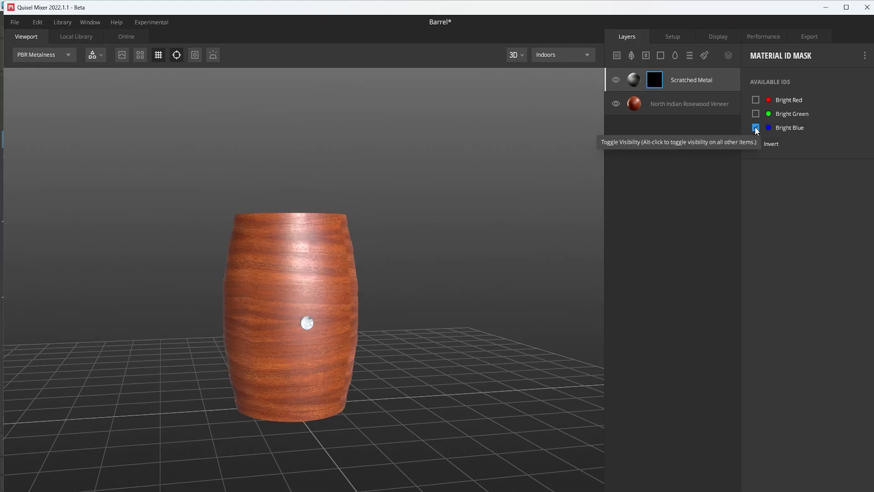
pyautogui.click(755, 128)
pyautogui.click(755, 114)
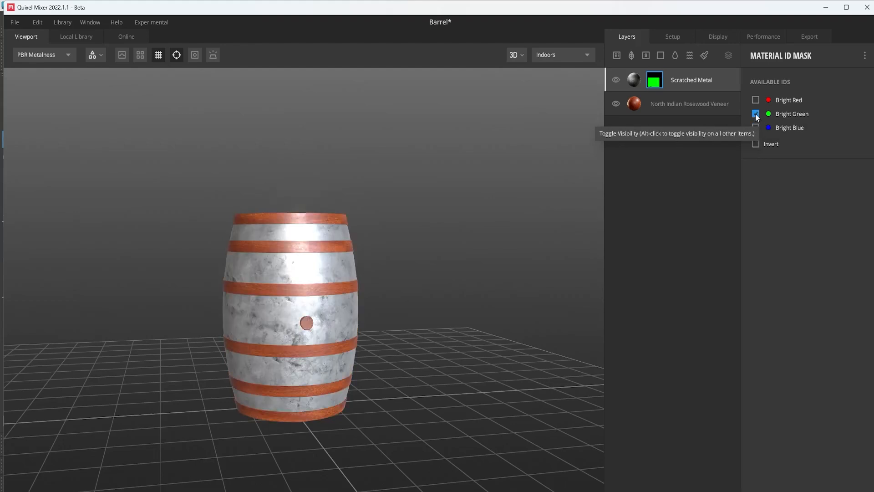
pyautogui.click(755, 113)
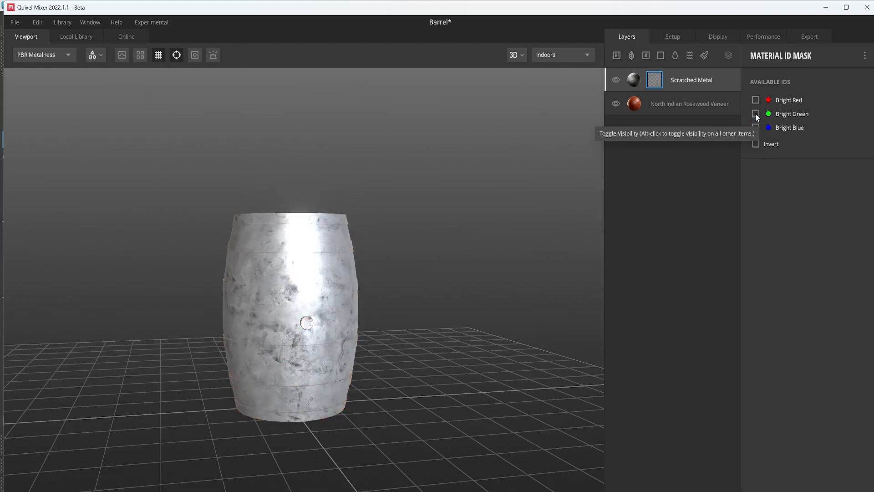
# Step: Limit the Scratched Metal layer to the Bright Red ID
pyautogui.click(755, 100)
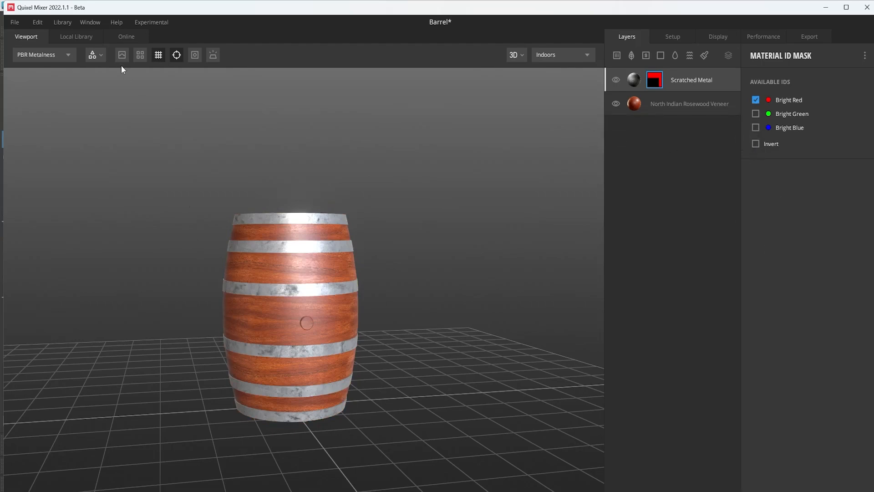
# Step: Add the Rosewood Veneer material from the local library and place it between Scratched Metal and North Indian Rosewood Veneer
pyautogui.click(76, 36)
pyautogui.scroll(5, 203, 302)
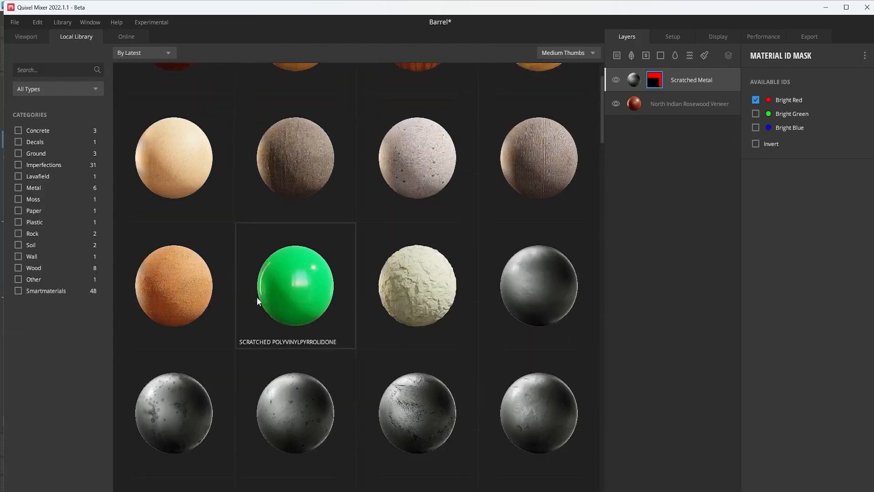
pyautogui.scroll(2, 257, 297)
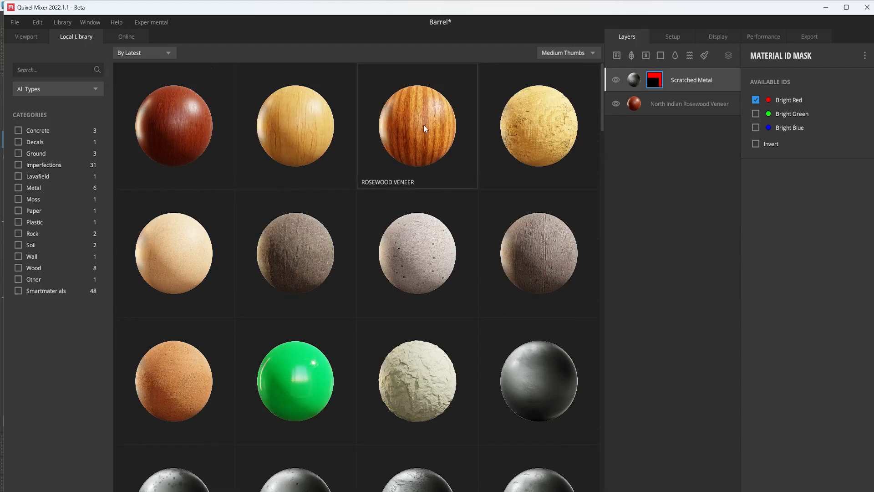
pyautogui.moveTo(423, 125); pyautogui.dragTo(676, 171)
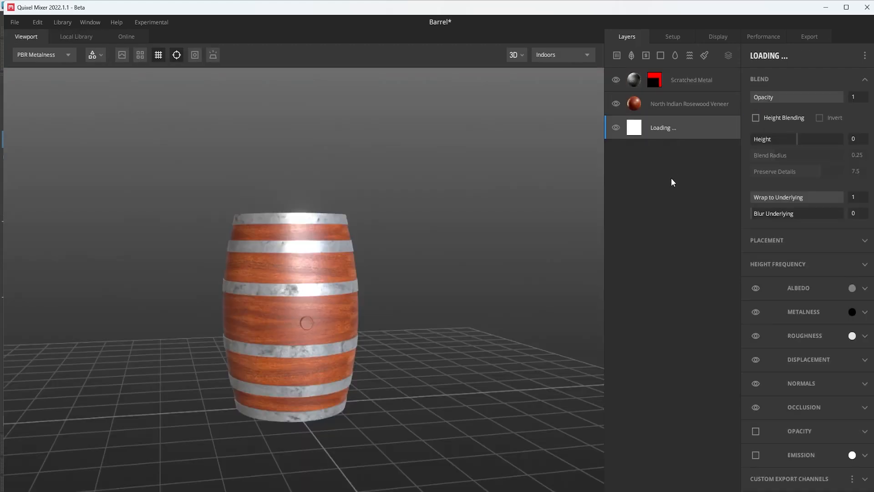
pyautogui.moveTo(670, 105); pyautogui.dragTo(673, 143)
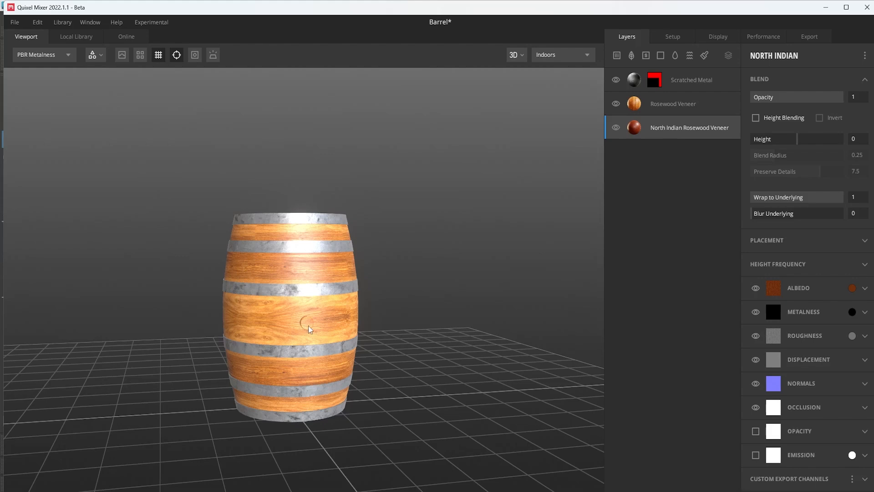
# Step: Add an ID mask to the Rosewood Veneer layer and limit it to the Bright Green ID
pyautogui.rightClick(678, 107)
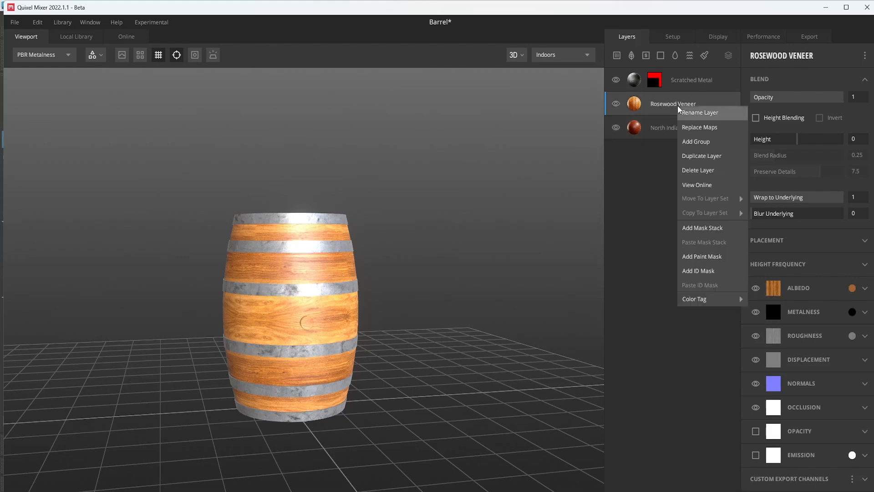
pyautogui.click(697, 271)
pyautogui.click(756, 113)
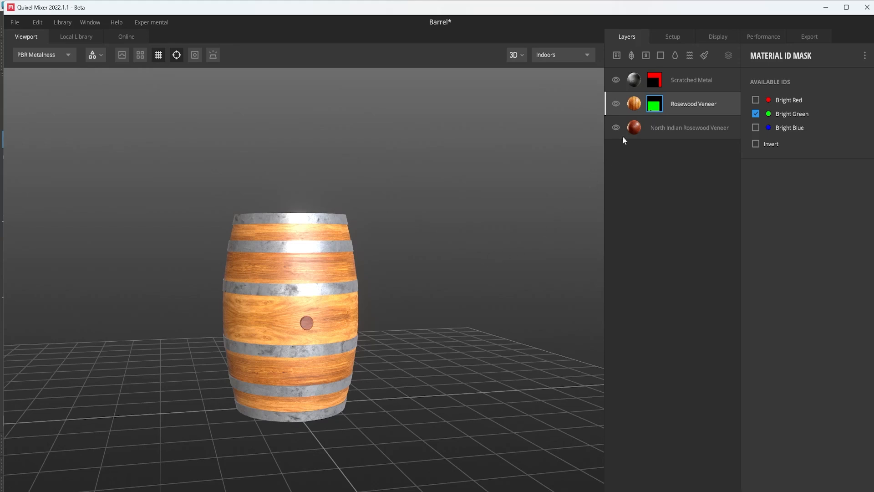
# Step: Set the box projection tilt of the Rosewood Veneer layer to 0° so the grain runs vertically
pyautogui.click(635, 106)
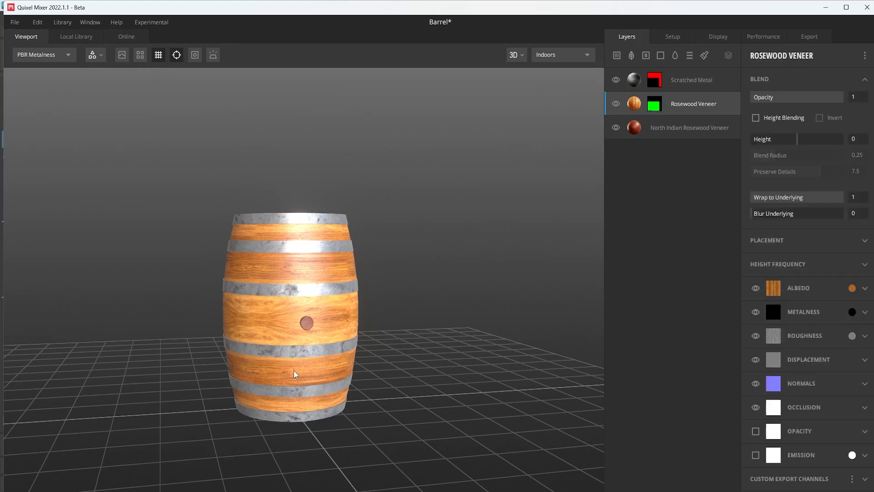
pyautogui.click(827, 245)
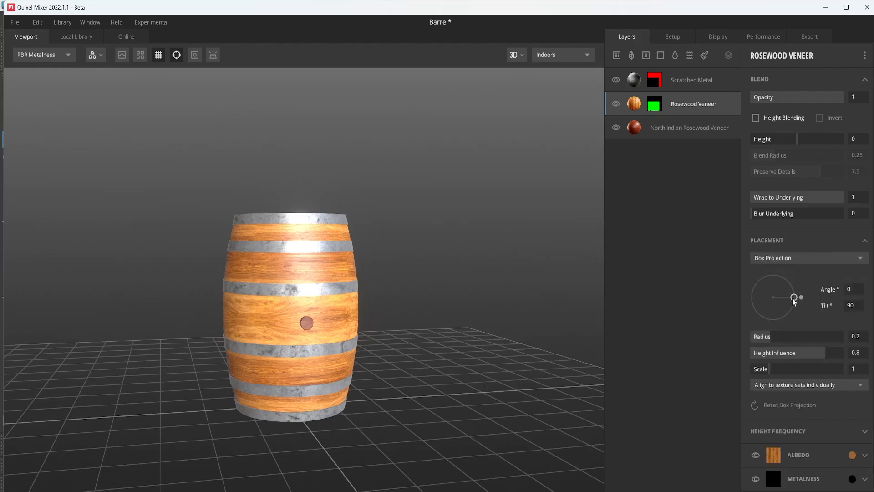
pyautogui.moveTo(795, 297); pyautogui.dragTo(770, 300)
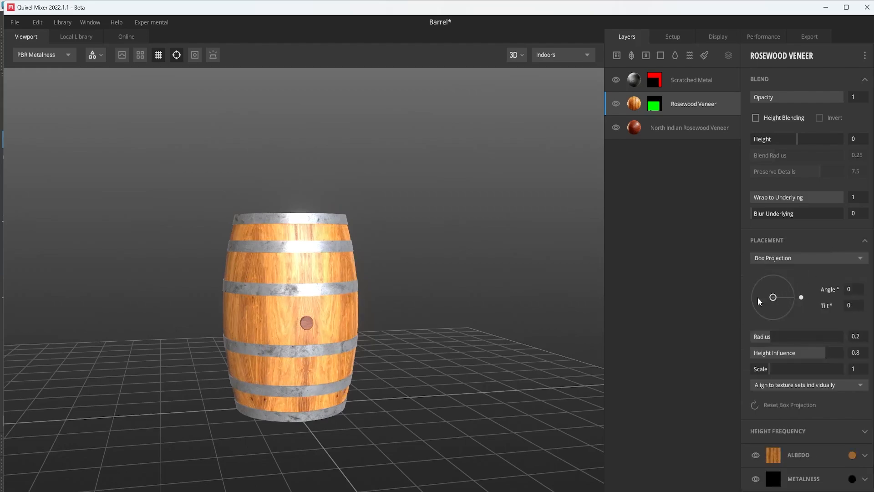
# Step: Set the box projection tilt to 0° for Scratched Metal and about 21° for North Indian Rosewood Veneer
pyautogui.click(636, 82)
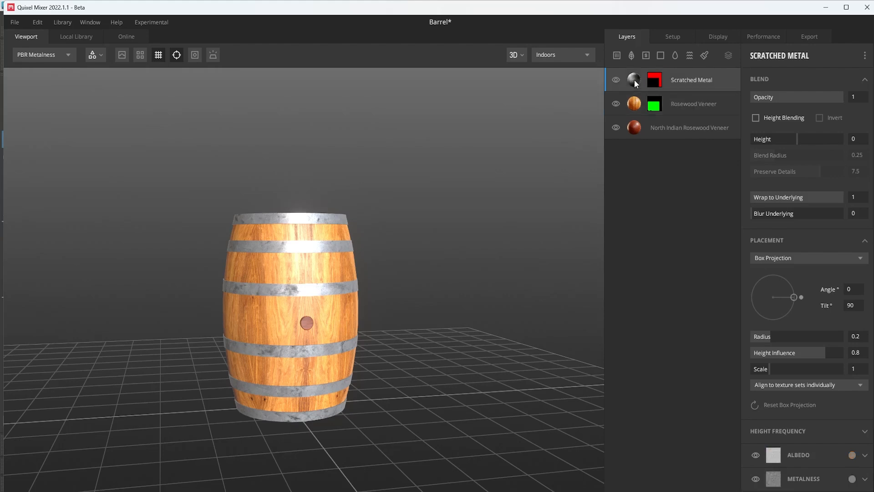
pyautogui.moveTo(793, 297); pyautogui.dragTo(771, 299)
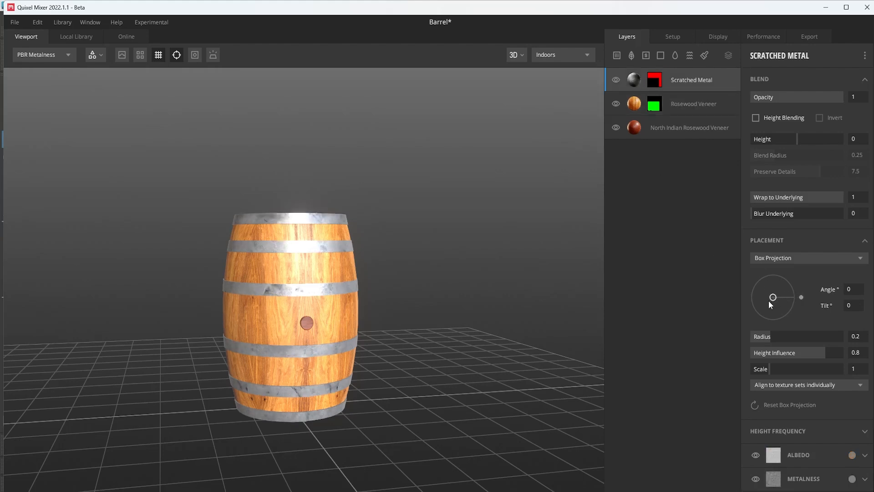
pyautogui.click(670, 130)
pyautogui.moveTo(791, 299); pyautogui.dragTo(778, 299)
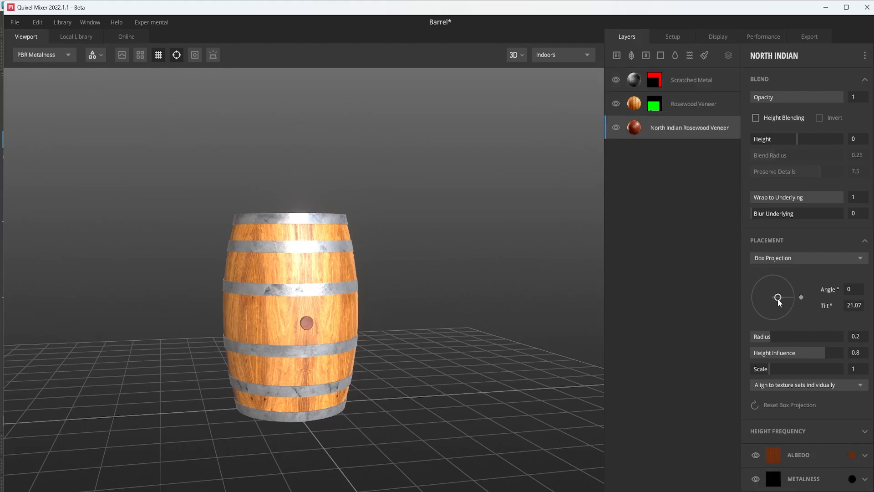
# Step: Preview the barrel under the Studio, Overcast and Desert Road lighting environments and return to Indoors
pyautogui.moveTo(273, 375); pyautogui.dragTo(313, 312)
pyautogui.moveTo(287, 310); pyautogui.dragTo(490, 373, button='right')
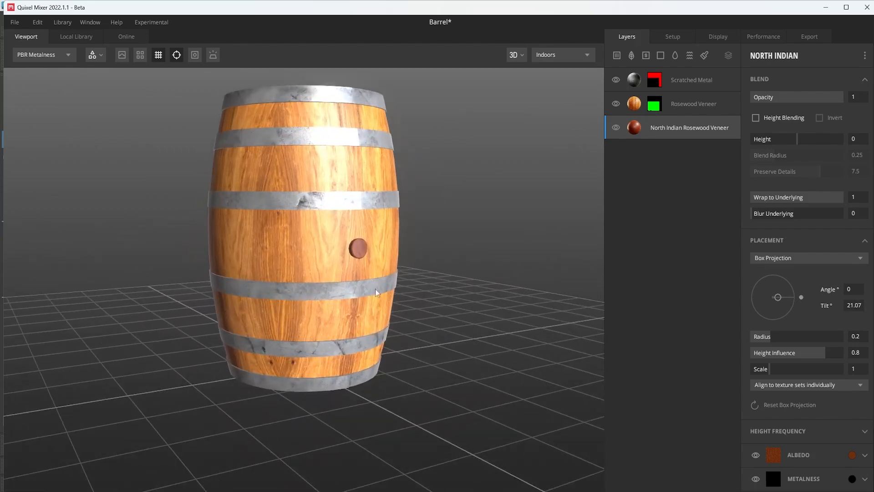
pyautogui.click(569, 54)
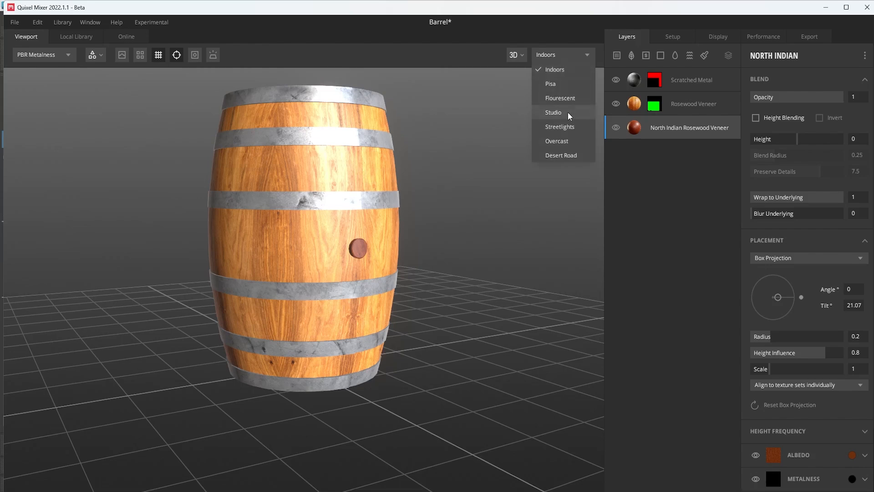
pyautogui.click(567, 113)
pyautogui.click(565, 55)
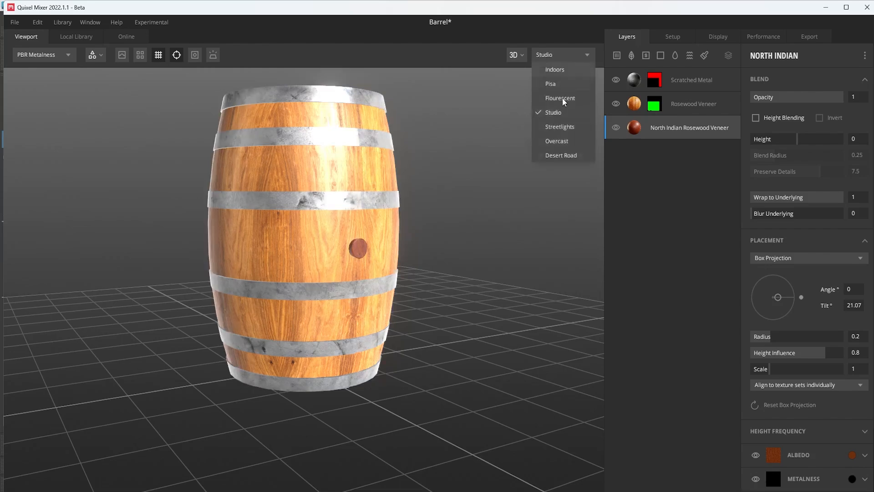
pyautogui.click(560, 140)
pyautogui.click(572, 55)
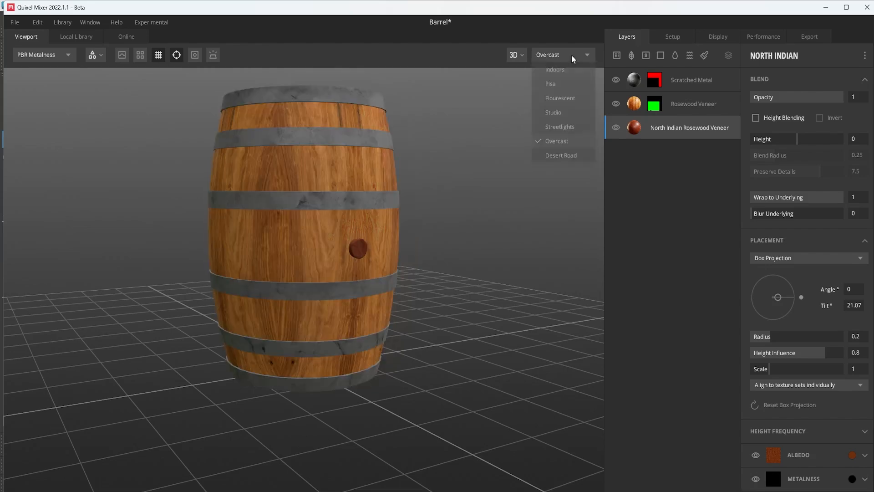
pyautogui.click(561, 155)
pyautogui.click(561, 59)
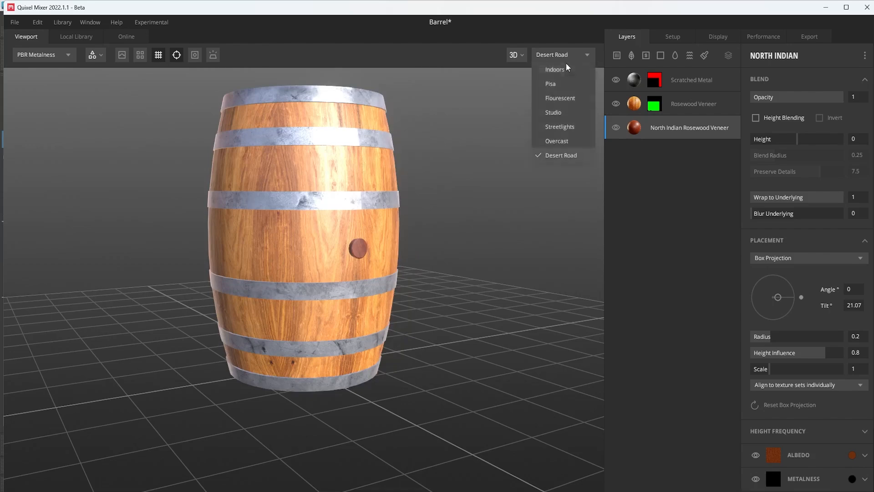
pyautogui.click(565, 70)
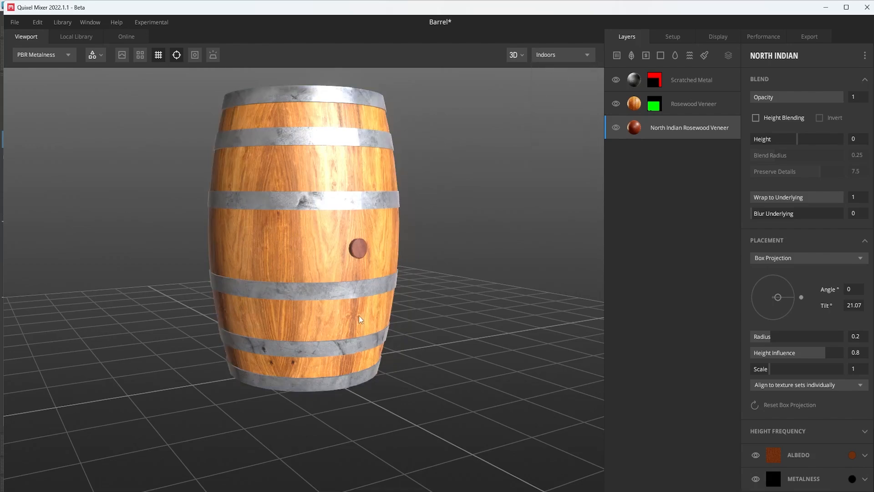
pyautogui.moveTo(359, 316); pyautogui.dragTo(354, 365, button='middle')
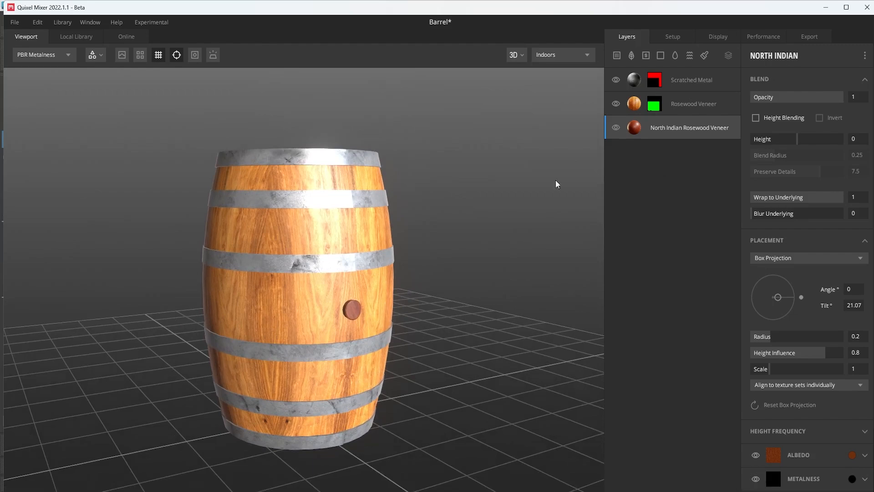
# Step: Start choosing a new export location and switch to File Explorer to open Project2\sourceimages\Barrel Textures
pyautogui.click(808, 37)
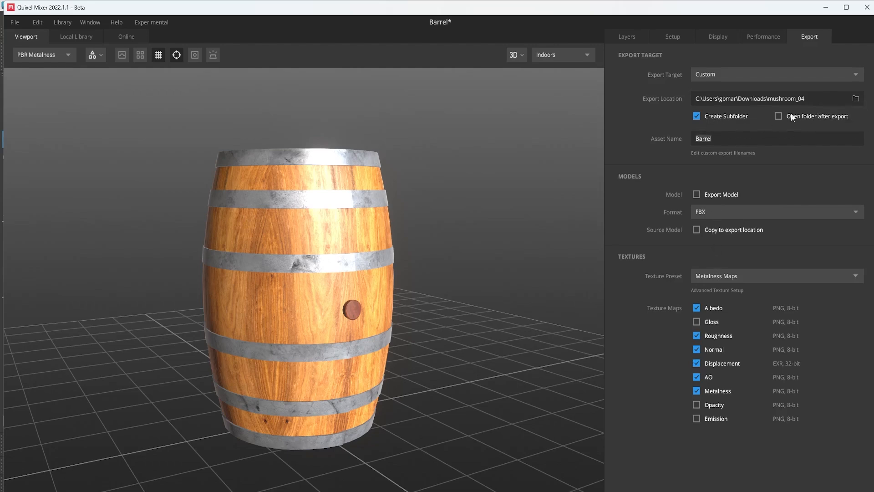
pyautogui.click(856, 99)
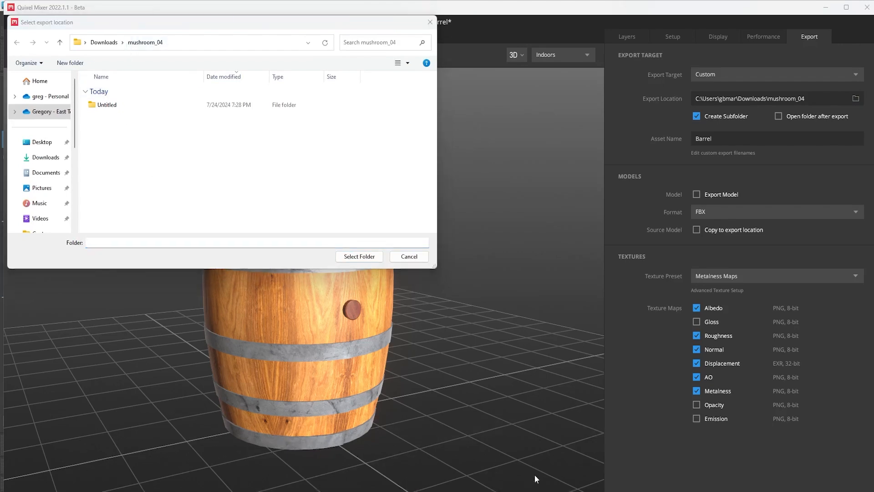
pyautogui.click(445, 488)
pyautogui.moveTo(671, 469)
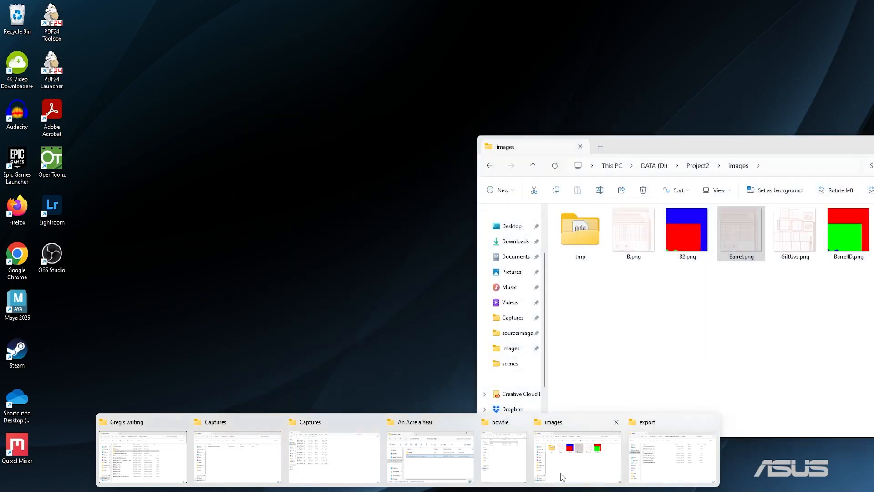
pyautogui.click(564, 475)
pyautogui.click(697, 165)
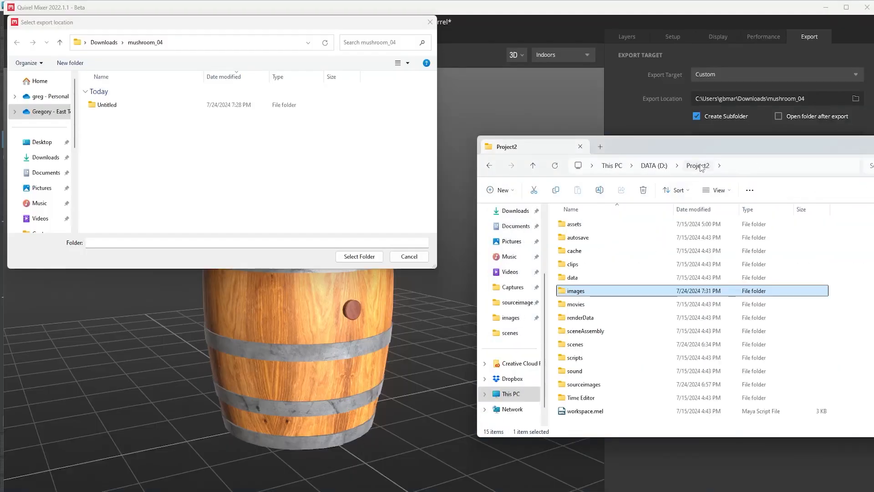
pyautogui.click(584, 386)
pyautogui.doubleClick(583, 385)
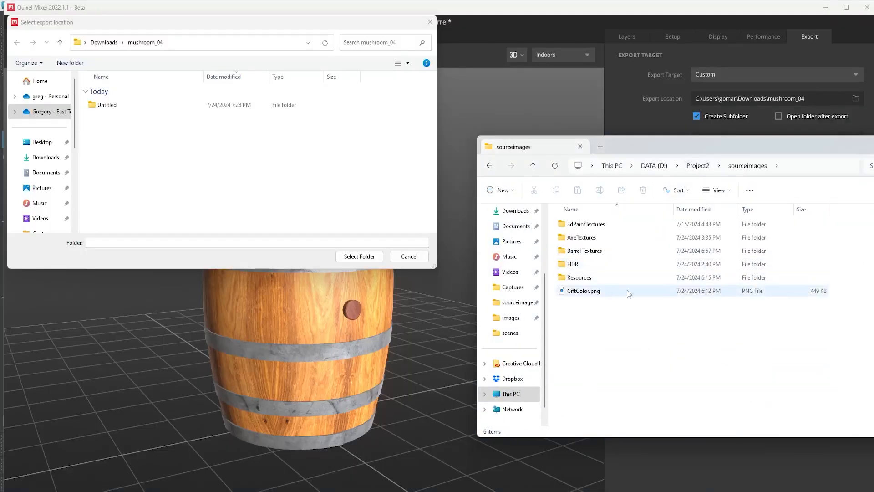
pyautogui.doubleClick(591, 251)
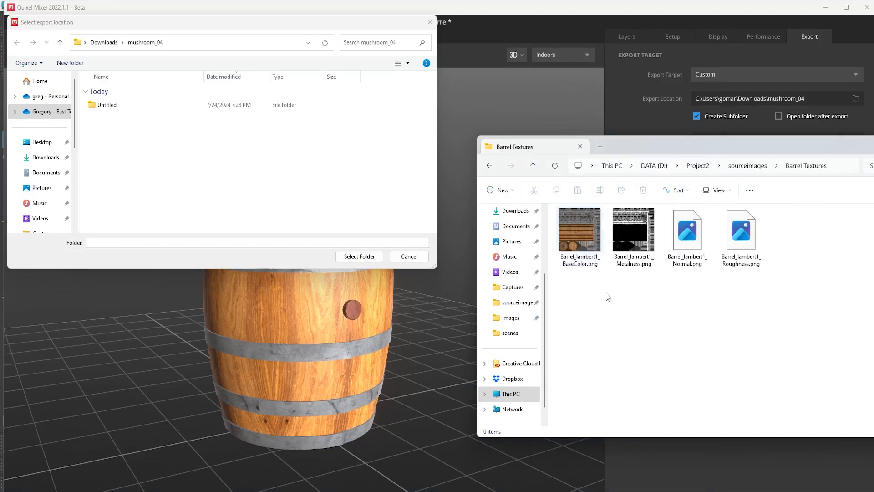
# Step: Create a folder named Alt inside Barrel Textures and open it
pyautogui.rightClick(623, 330)
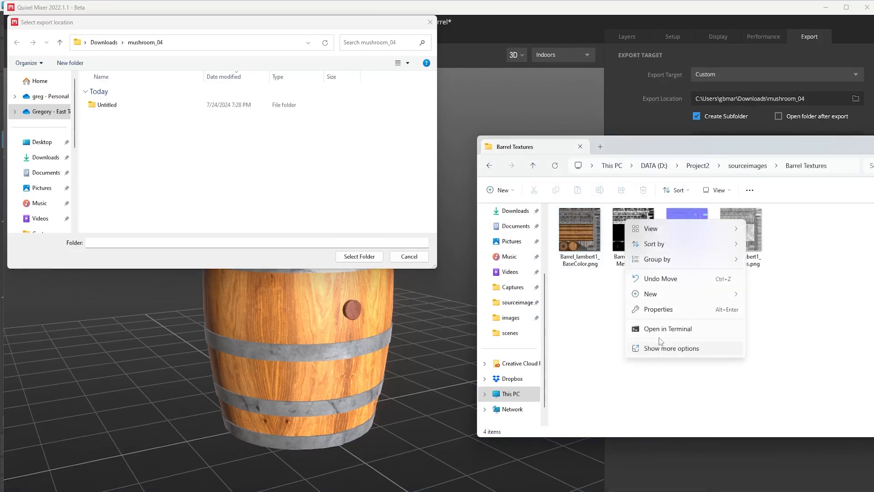
pyautogui.moveTo(660, 297)
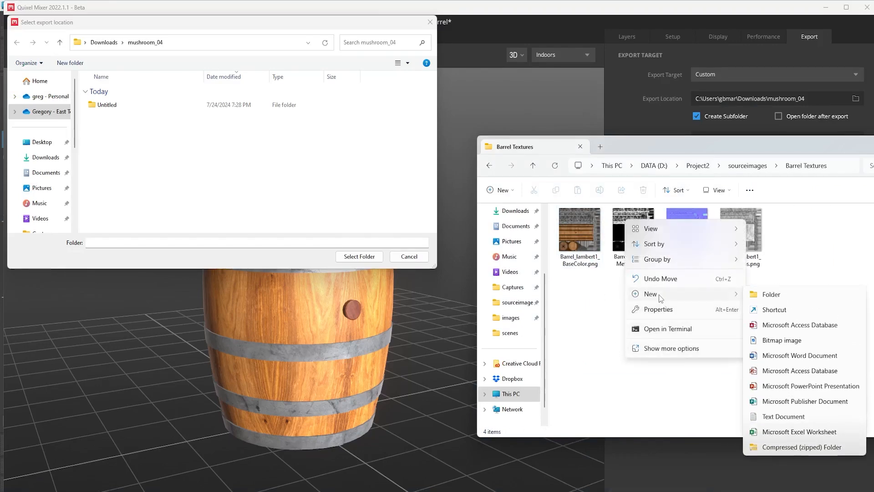
pyautogui.click(759, 295)
pyautogui.write('Alt')
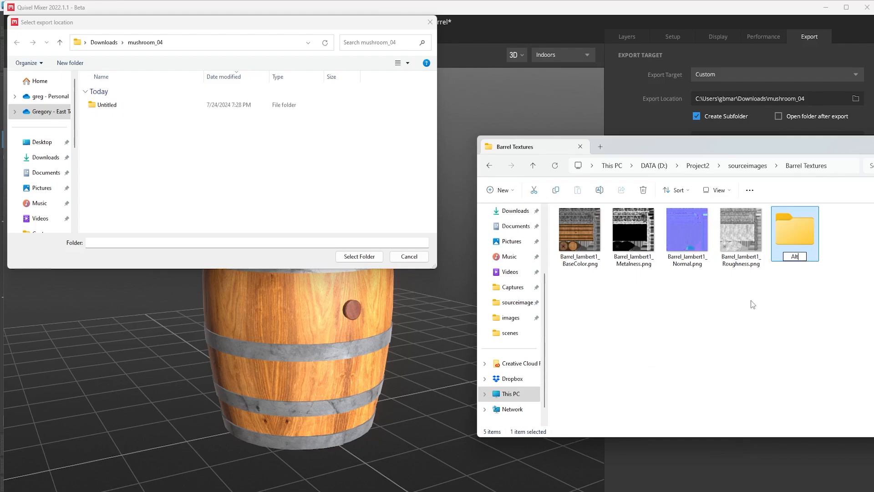
pyautogui.press('Return')
pyautogui.doubleClick(792, 237)
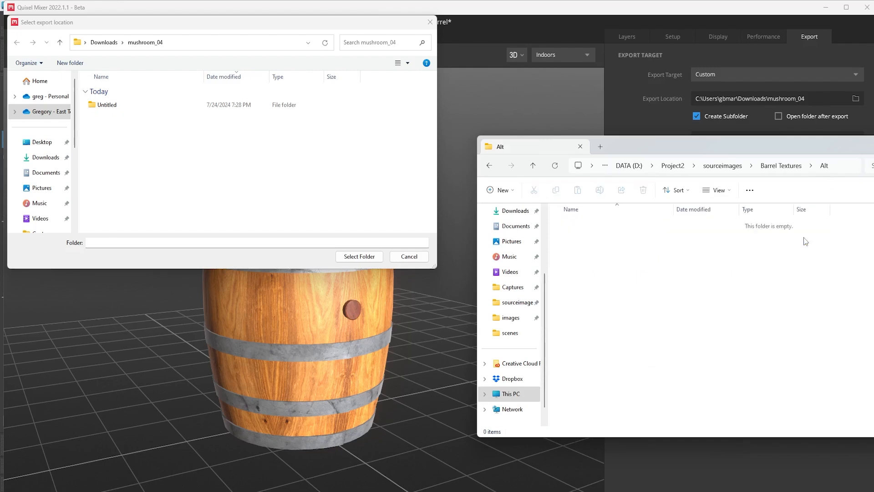
# Step: Copy the Alt folder's path and set D:\Project2\sourceimages\Barrel Textures\Alt as the export location in Quixel Mixer
pyautogui.click(842, 174)
pyautogui.hotkey('ctrl', 'c')
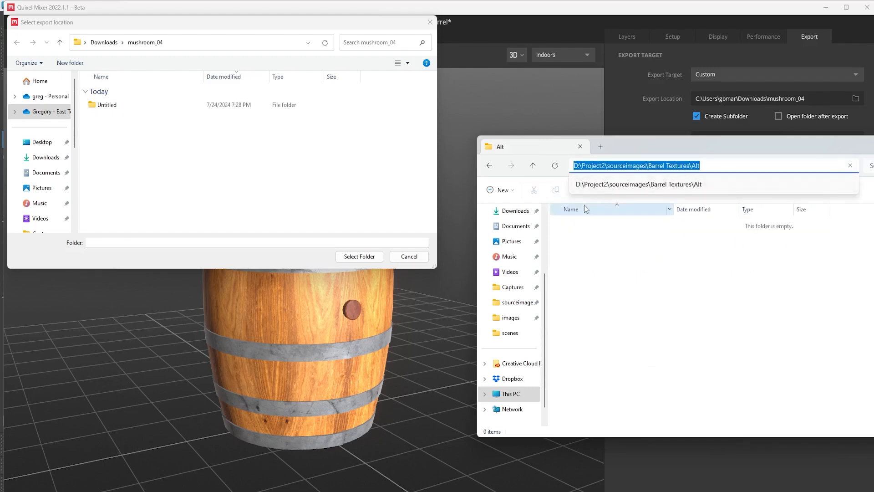
pyautogui.click(234, 42)
pyautogui.hotkey('ctrl', 'v')
pyautogui.press('Return')
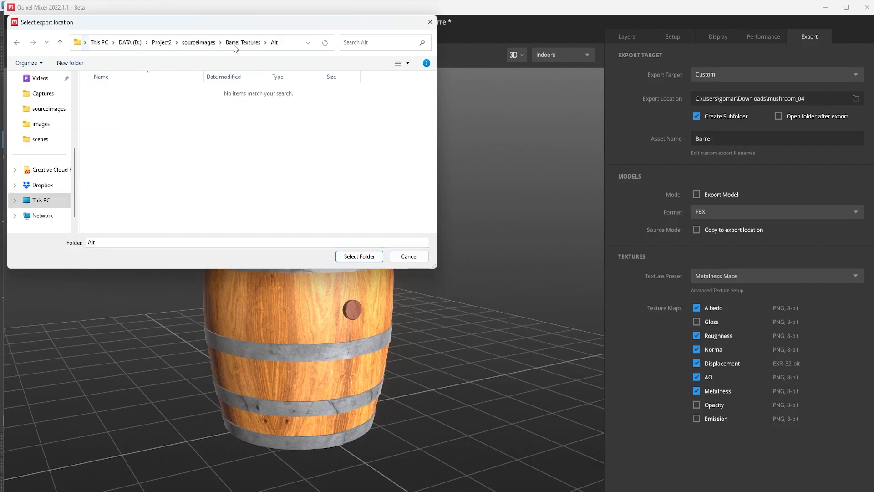
pyautogui.click(359, 256)
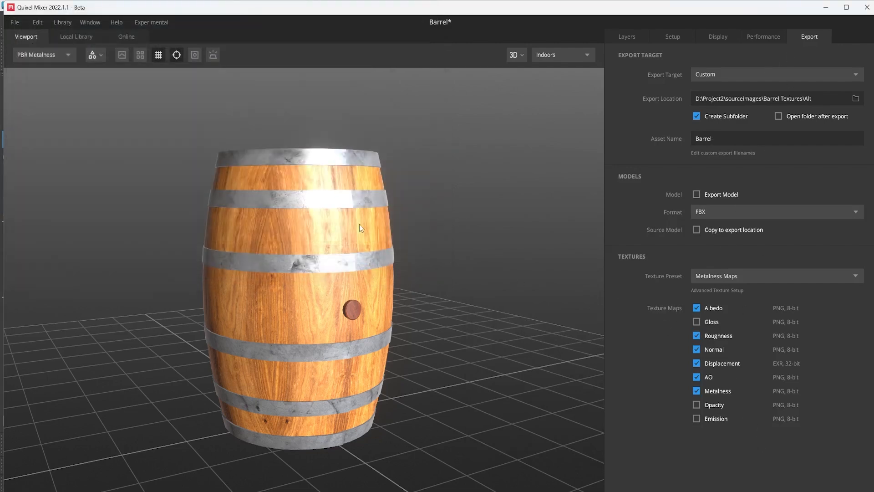
# Step: Run Quick Export for the barrel's texture maps and open the exported Barrel folder in File Explorer
pyautogui.click(18, 22)
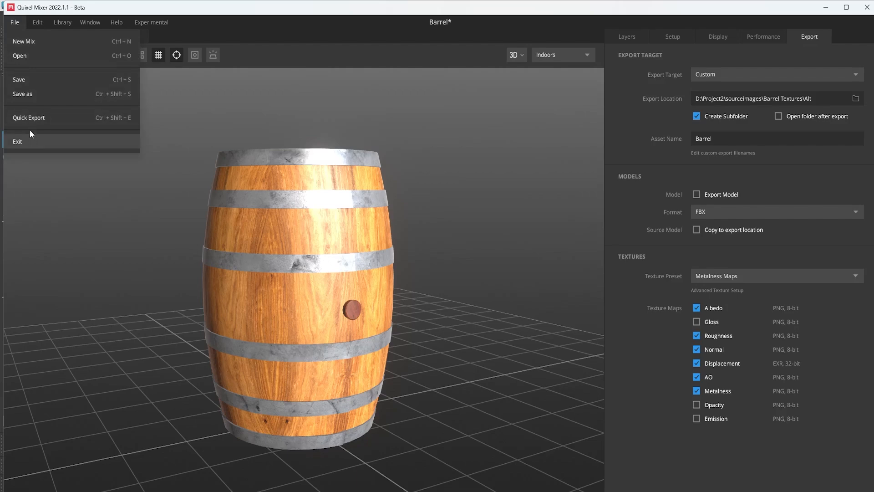
pyautogui.click(31, 119)
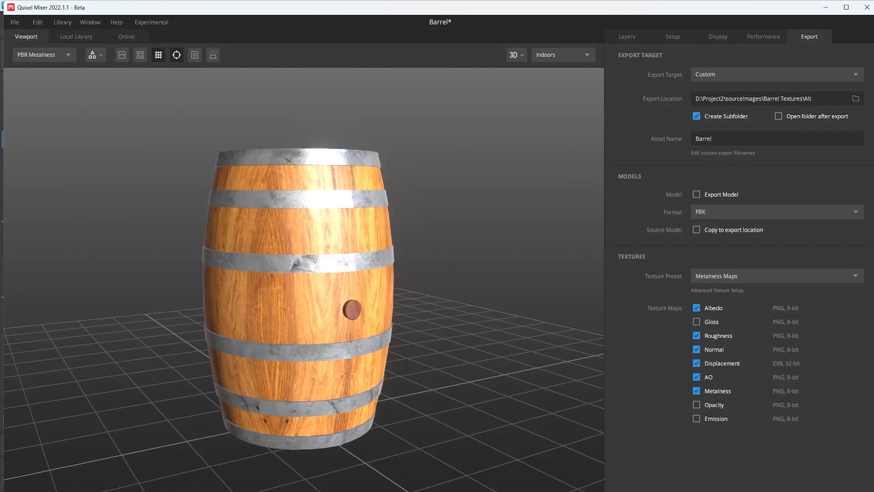
pyautogui.doubleClick(571, 225)
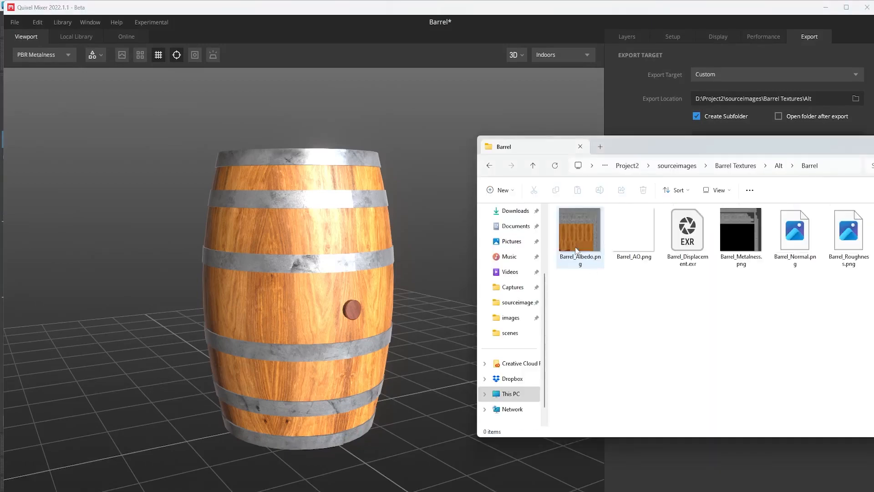
pyautogui.moveTo(748, 145); pyautogui.dragTo(589, 124)
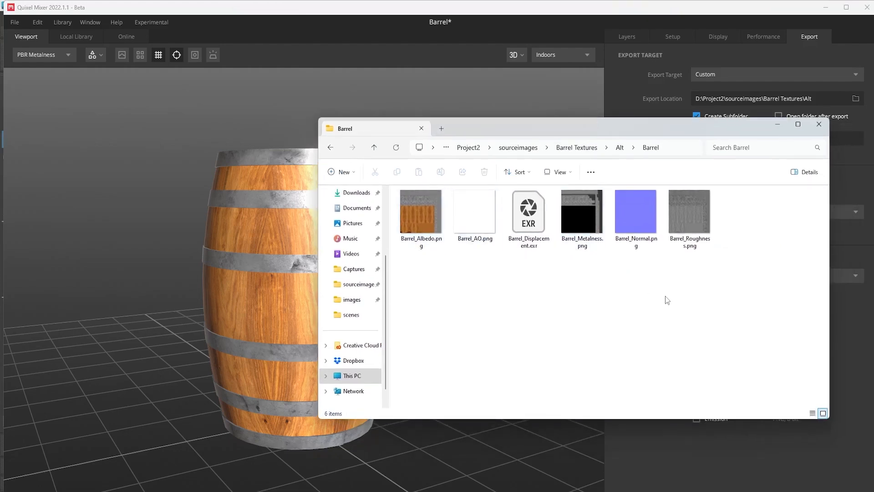